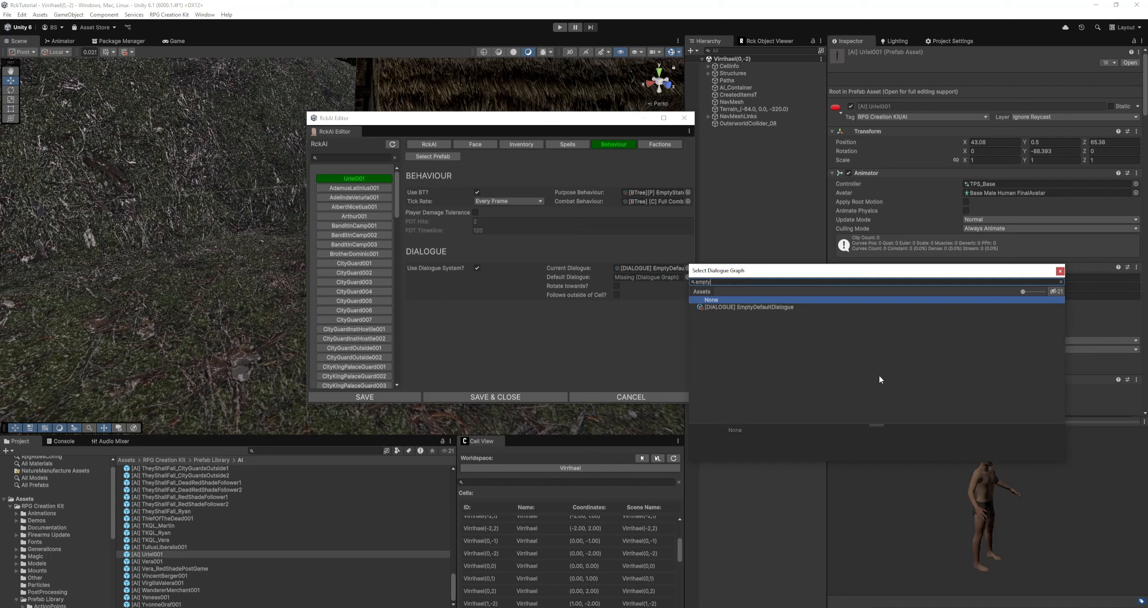
- Set Uriel001's default dialogue to [DIALOGUE] EmptyDefaultDialogue and save the AI before closing the RckAI Editor
double_click(760, 307)
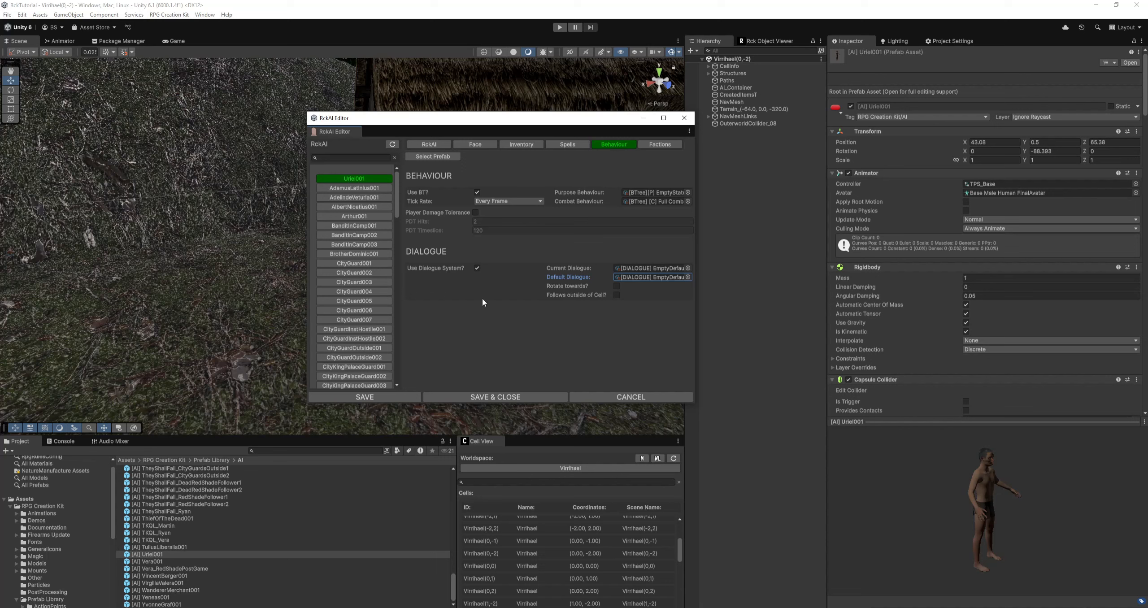
left_click(396, 394)
left_click(684, 119)
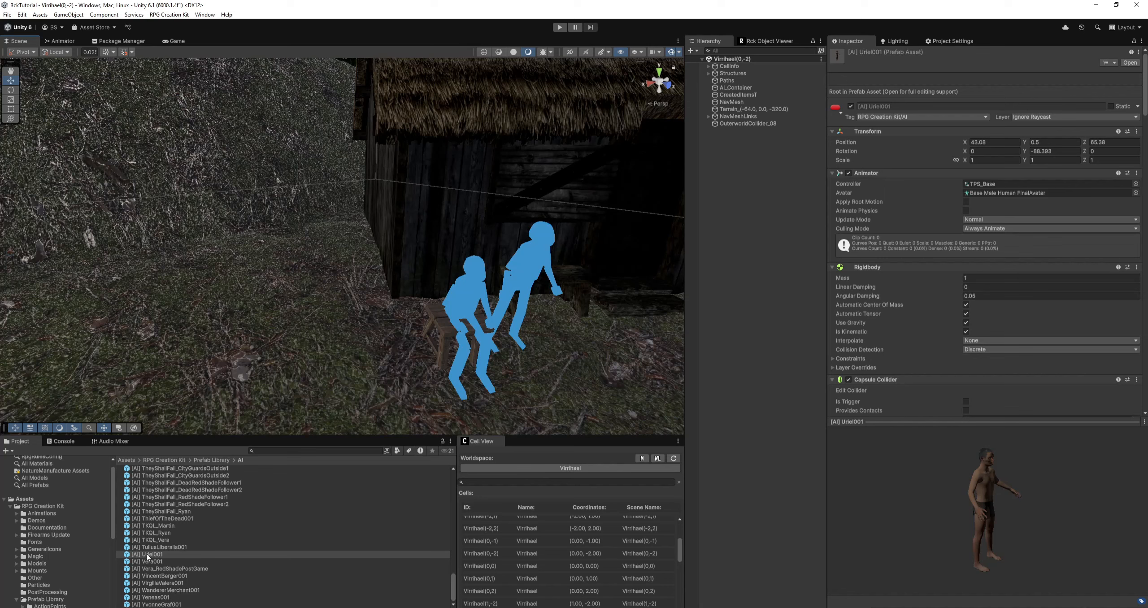
- Place the [AI] Uriel001 prefab in the scene on the ground near the hut and the chair's action point
left_click_drag(148, 557, 209, 364)
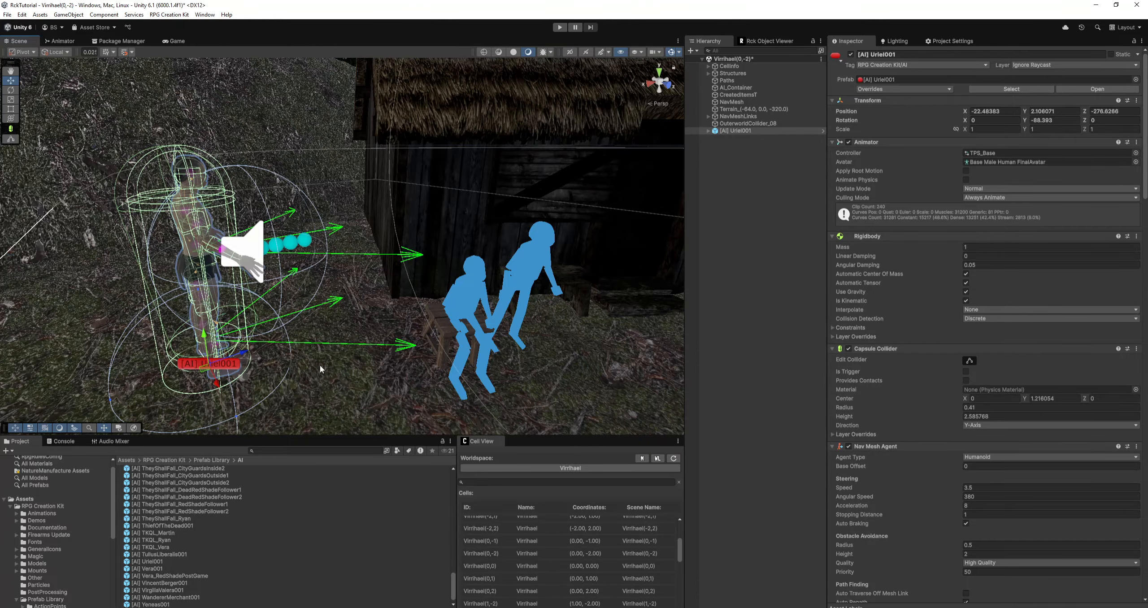
left_click_drag(350, 365, 389, 363, "alt")
key("s")
right_click_drag(388, 362, 388, 362)
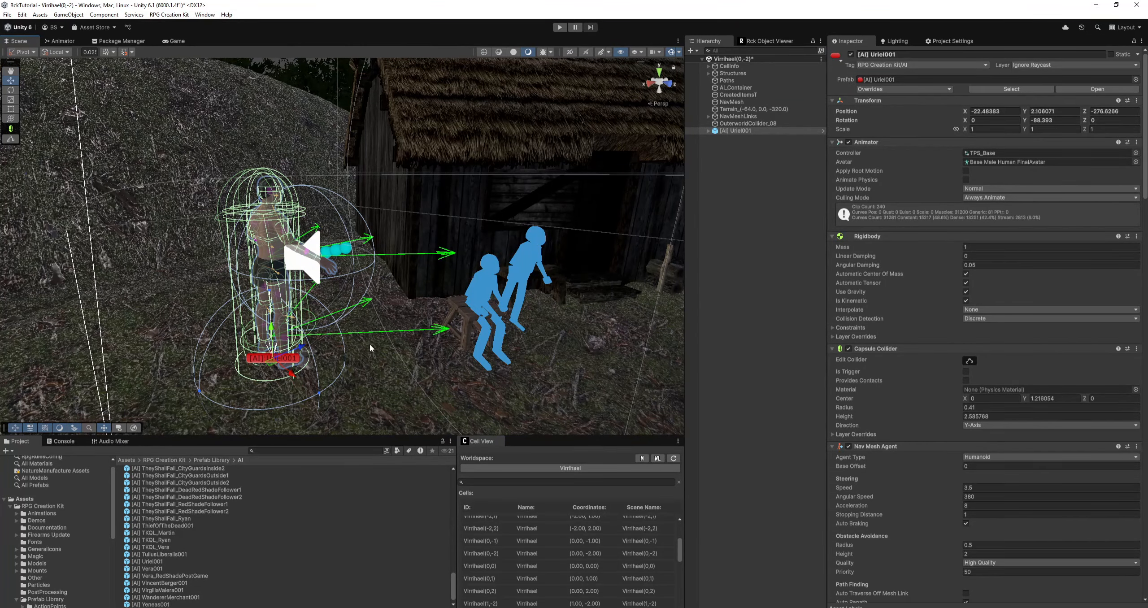
left_click(744, 164)
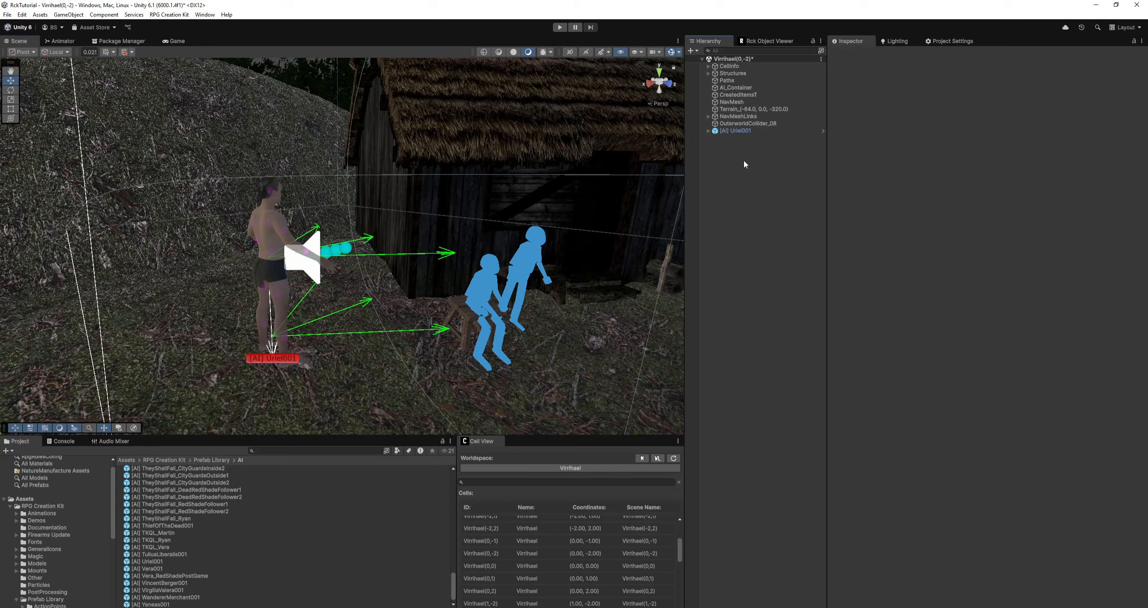
- Assign WoodenChairV1_Prefab (LeftToRight) as the NPCActionPoint in the movement settings of the scene's [AI] Uriel001
left_click(747, 130)
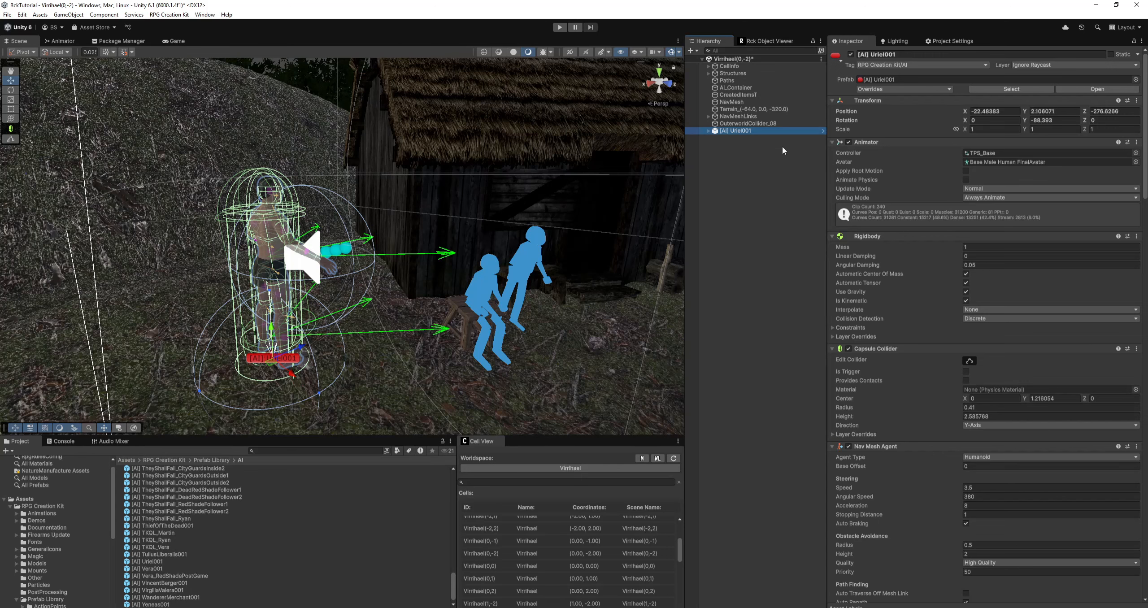
scroll(902, 223, "down", 5)
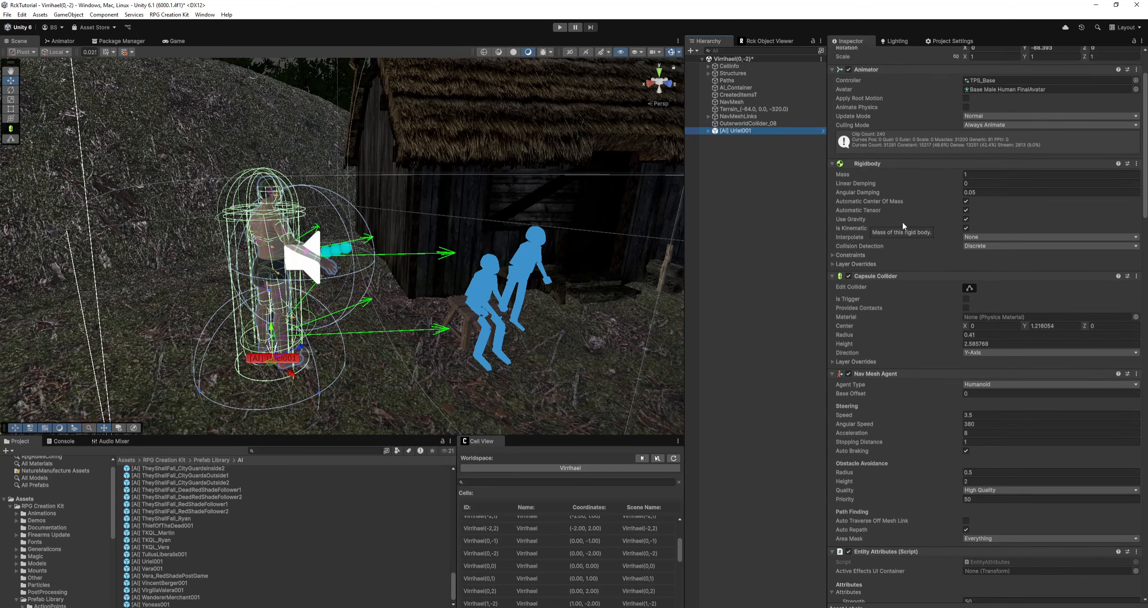
scroll(902, 223, "down", 6)
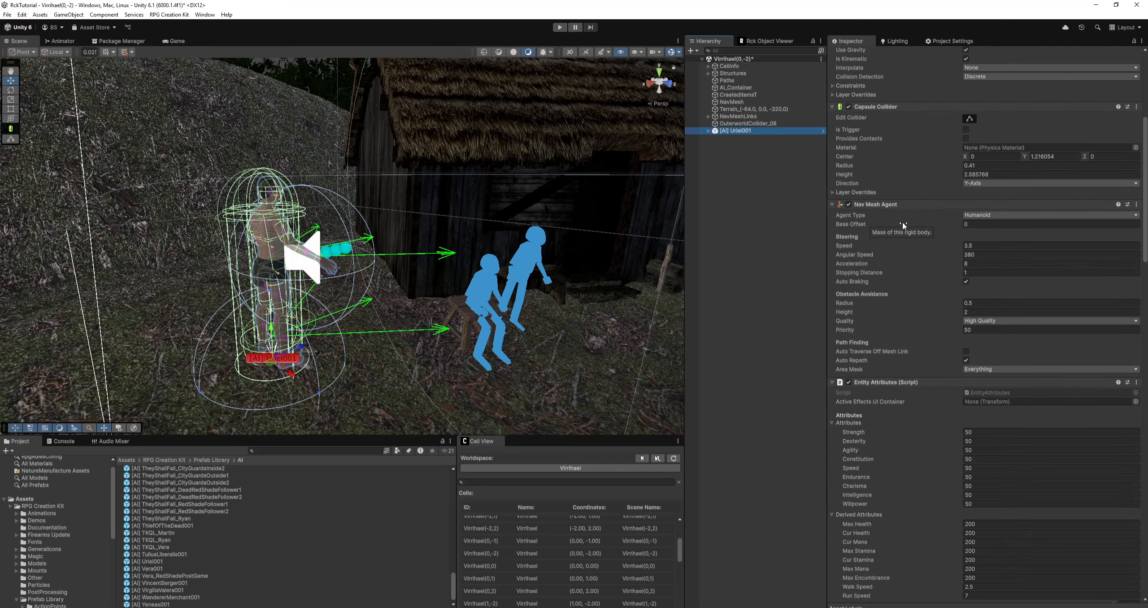
scroll(899, 223, "down", 16)
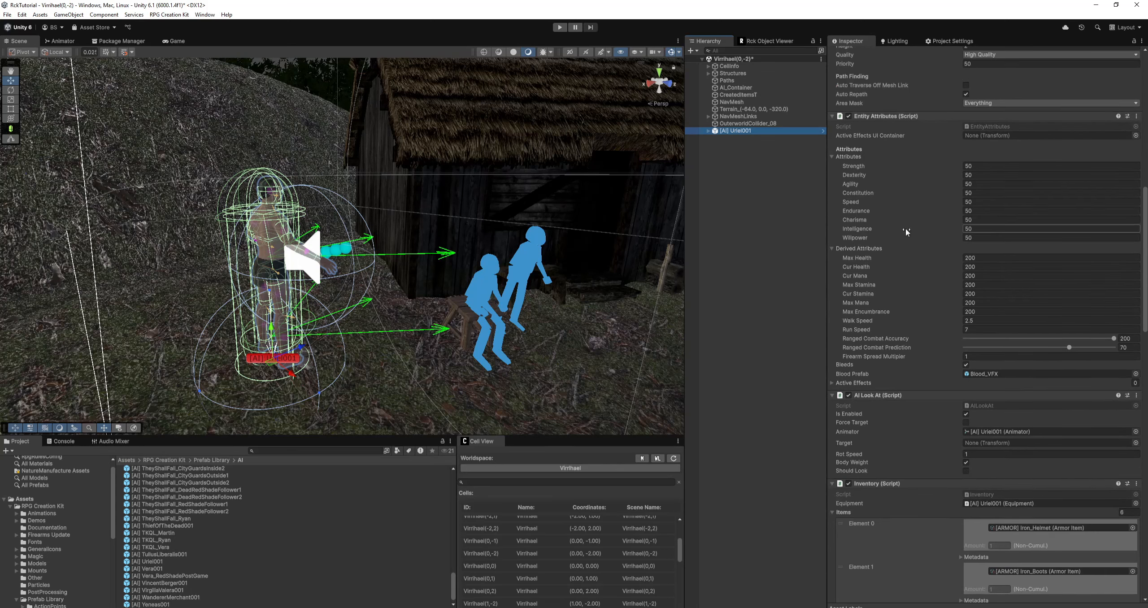
scroll(908, 233, "down", 20)
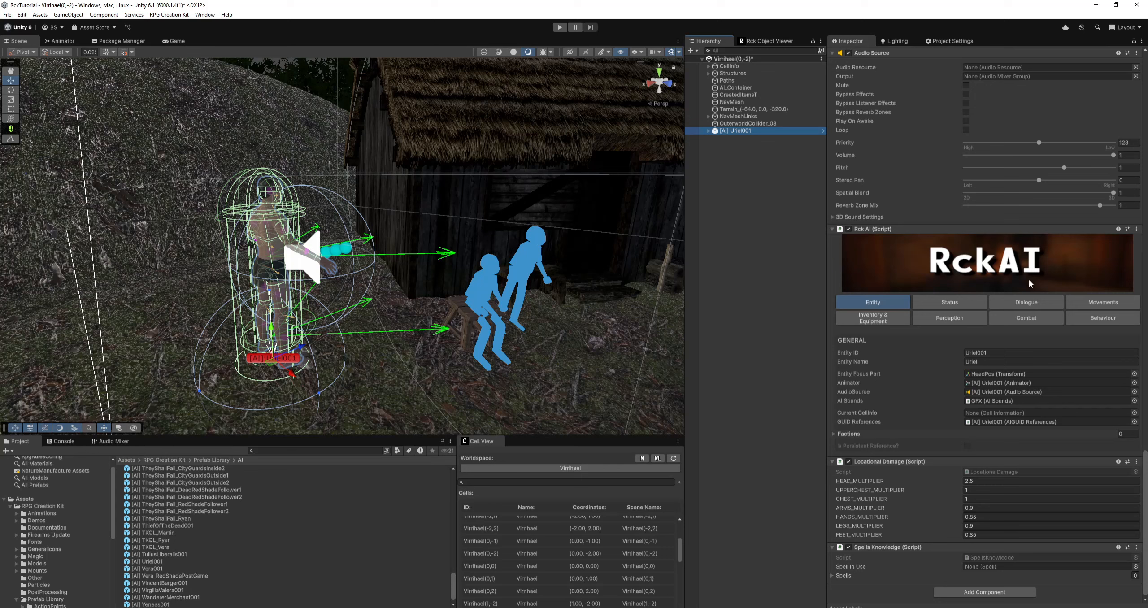
left_click(1106, 303)
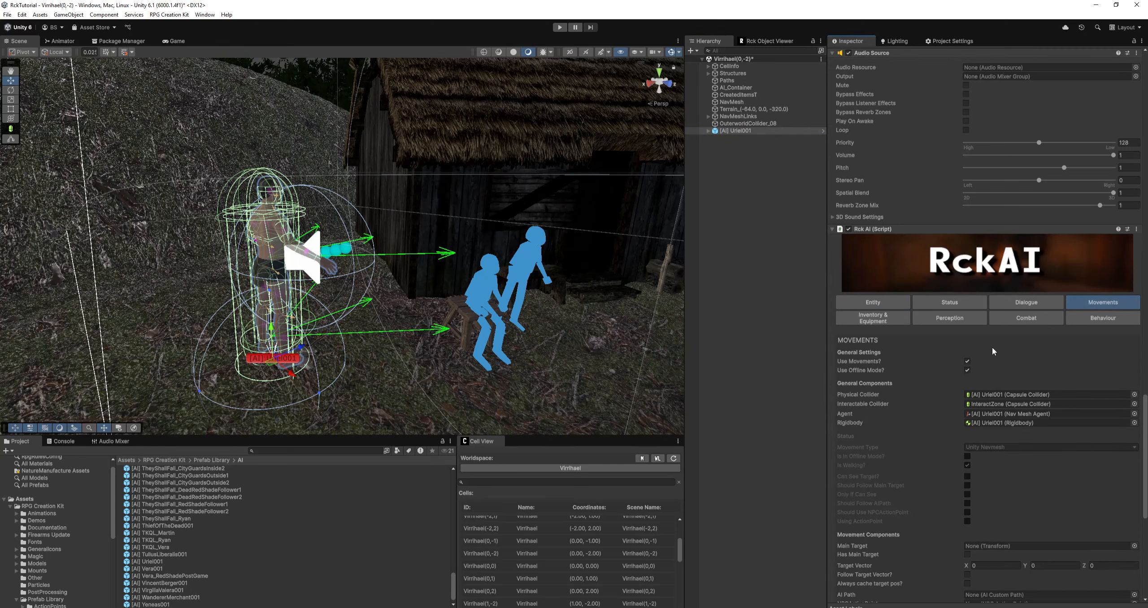
scroll(992, 348, "down", 3)
scroll(929, 348, "down", 8)
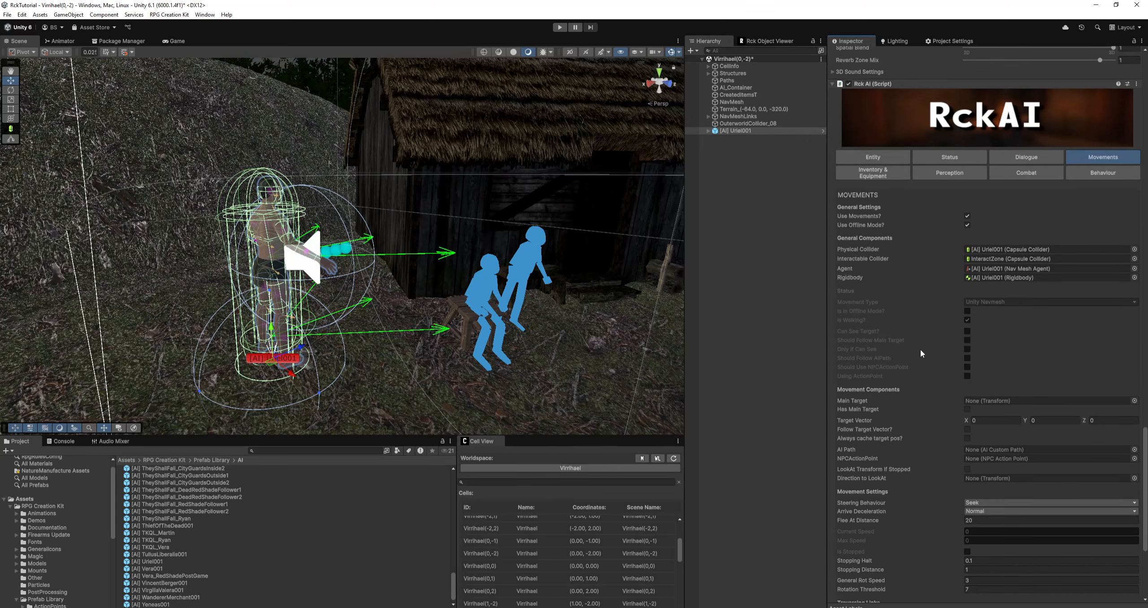
scroll(921, 350, "down", 1)
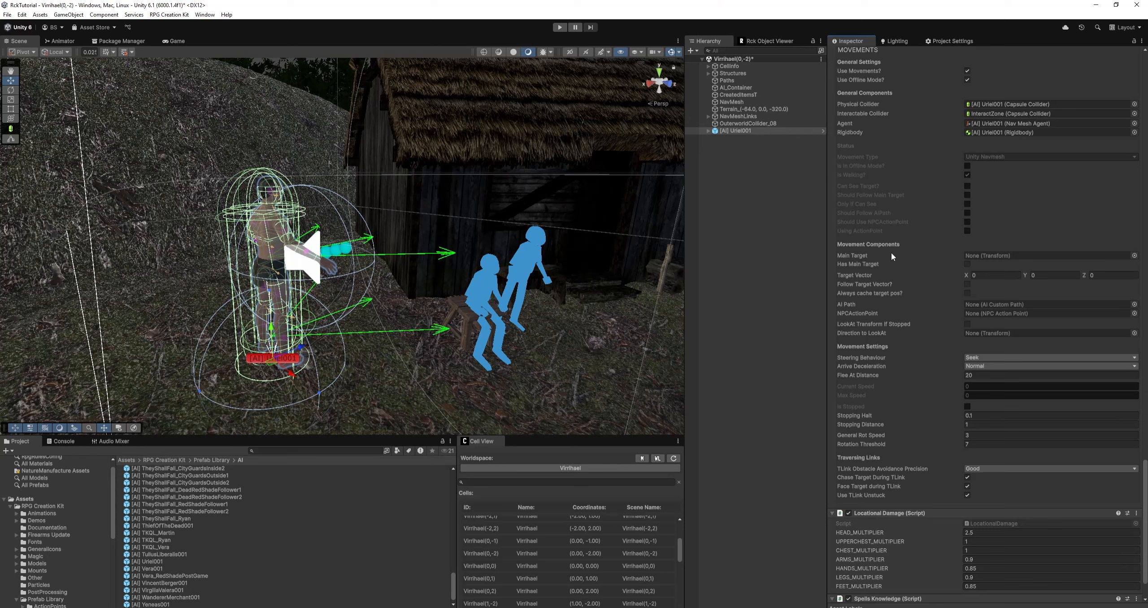
scroll(929, 263, "up", 1)
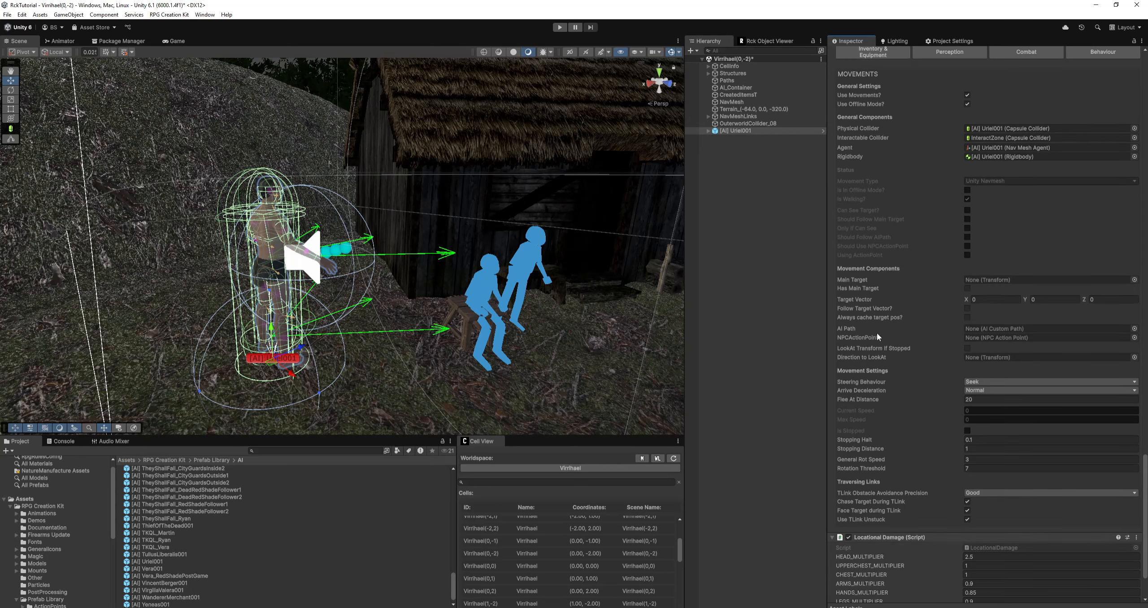
mouse_move(869, 339)
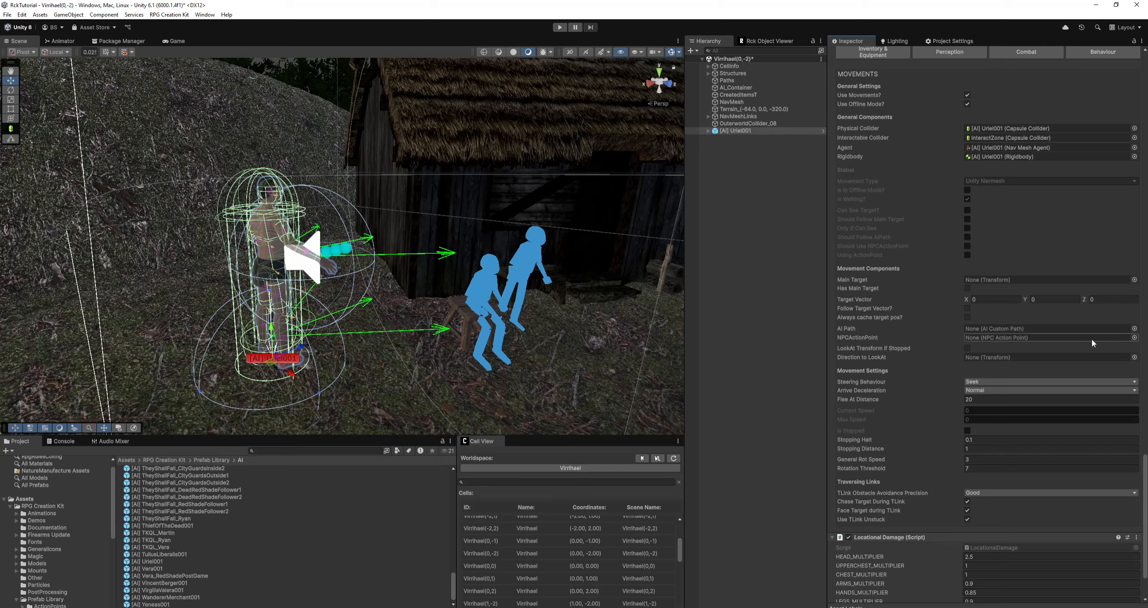
left_click(1135, 338)
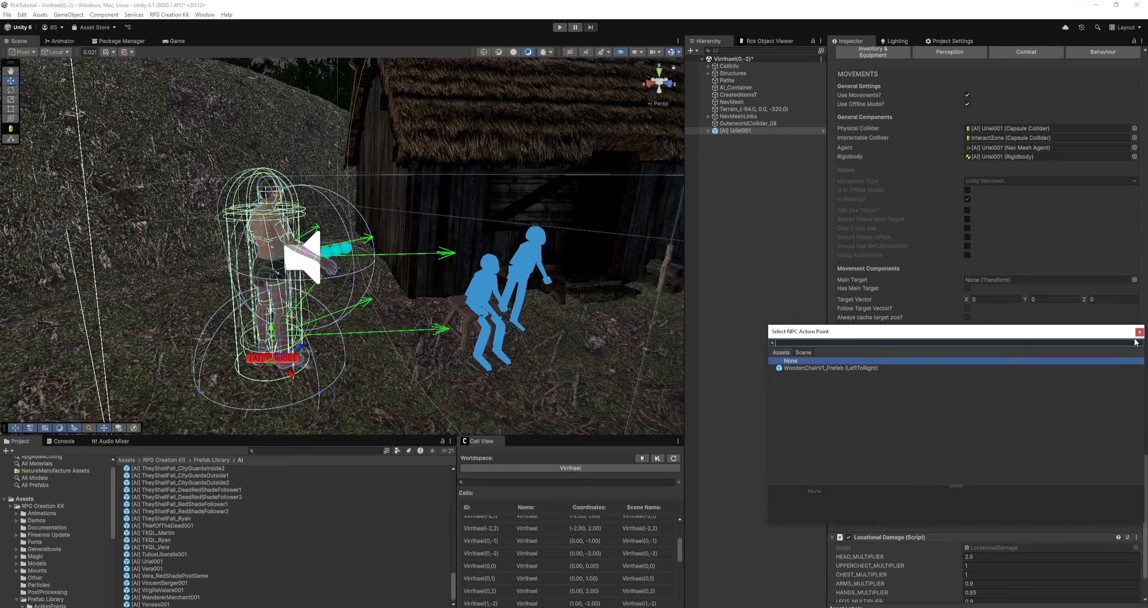
double_click(828, 368)
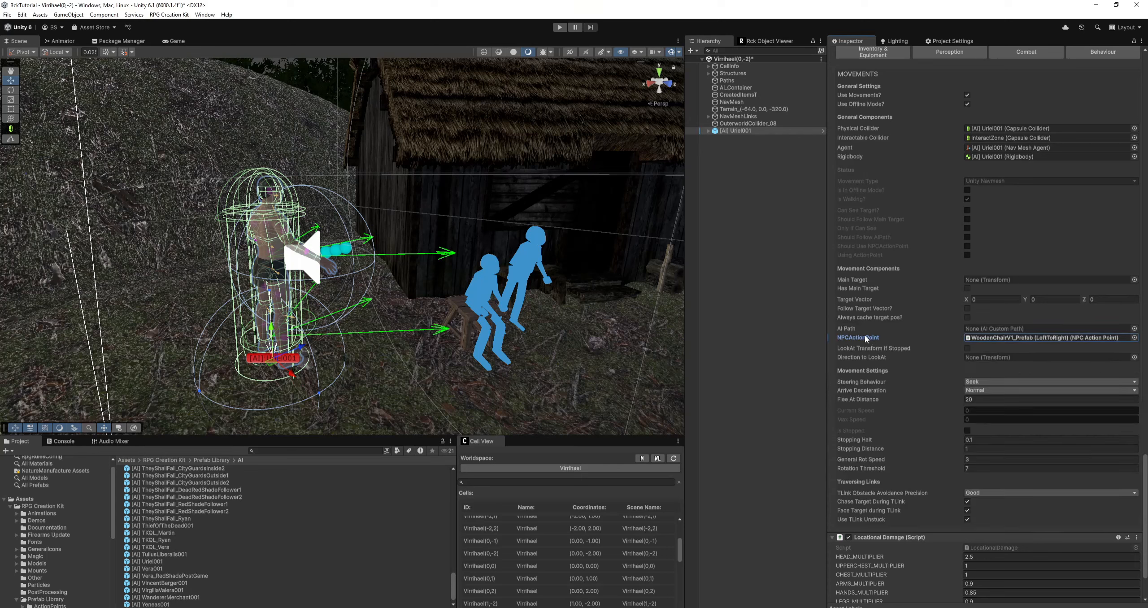
mouse_move(864, 337)
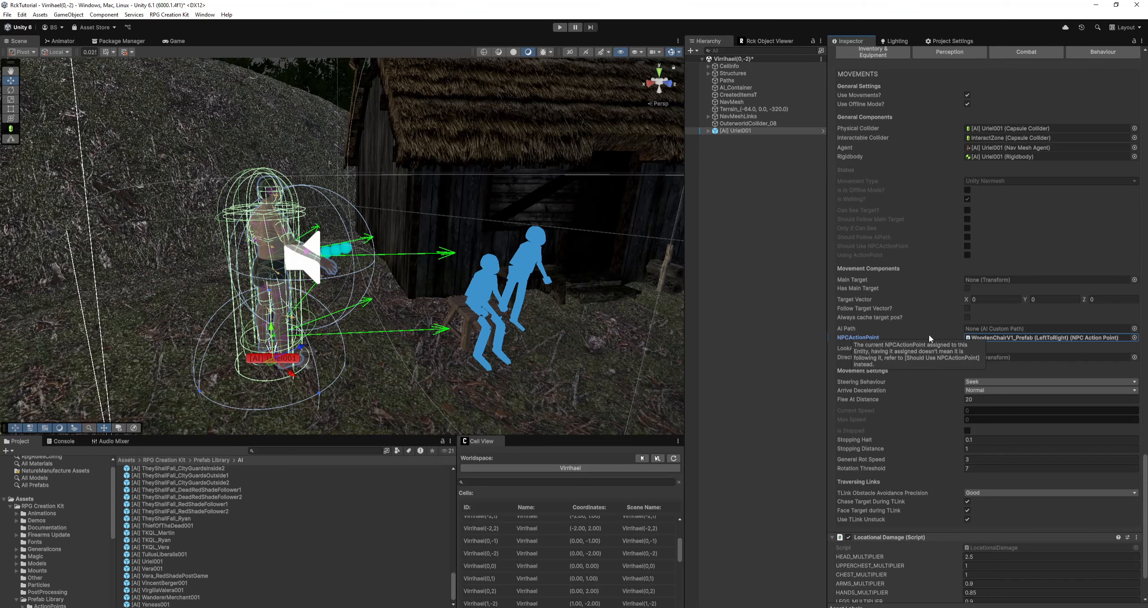
- Set the scene AI's Purpose Behaviour Tree to [S_BTree] SBTP_UseCurrentActionPoint
scroll(931, 334, "up", 3)
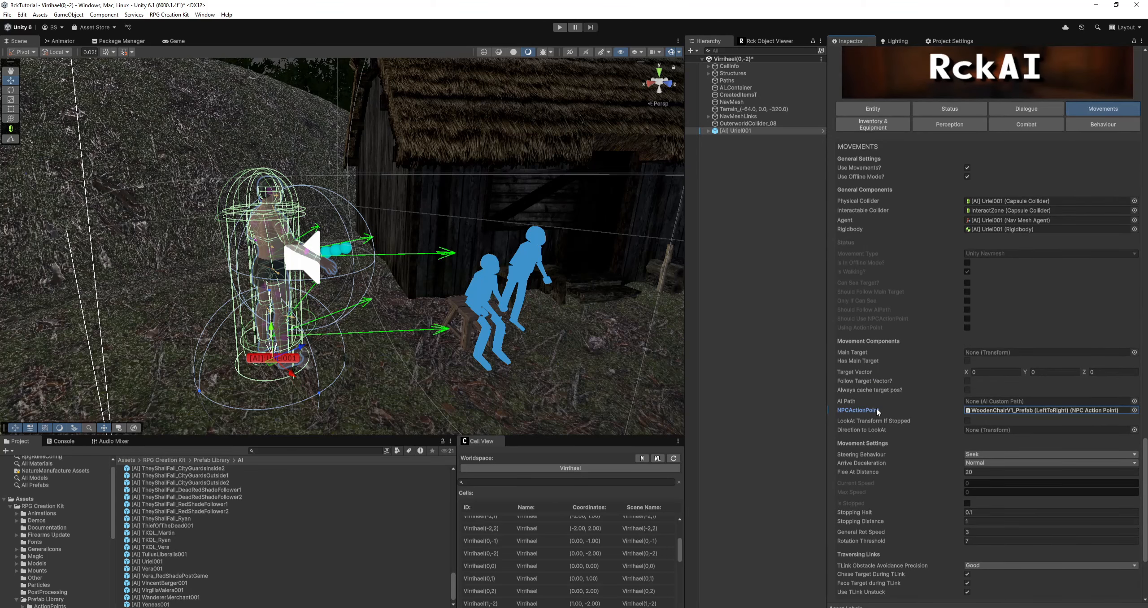
scroll(947, 381, "up", 4)
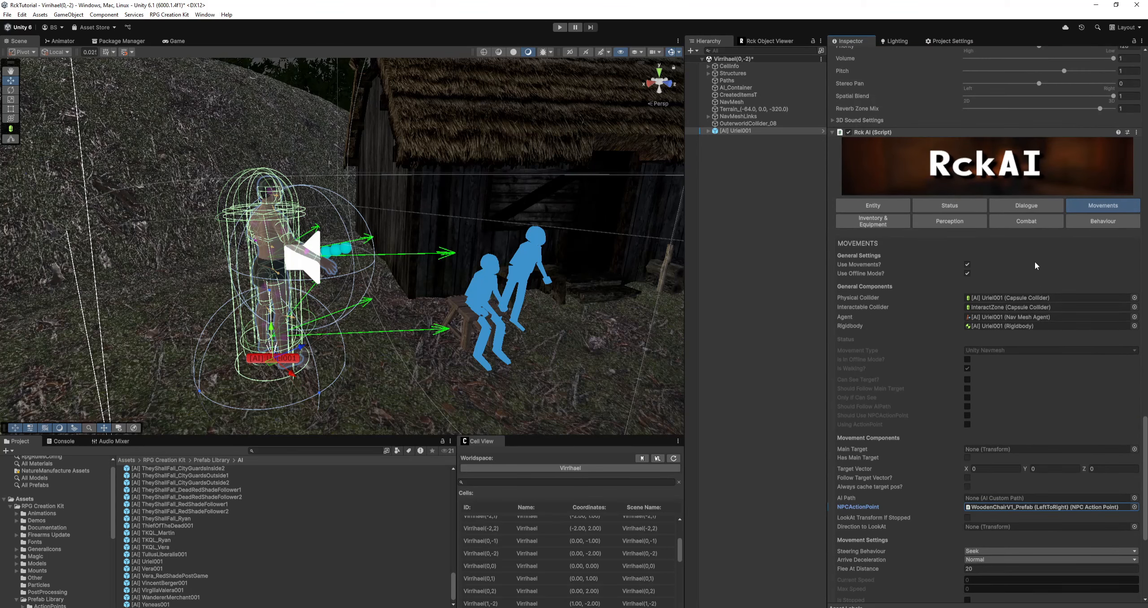
left_click(1100, 222)
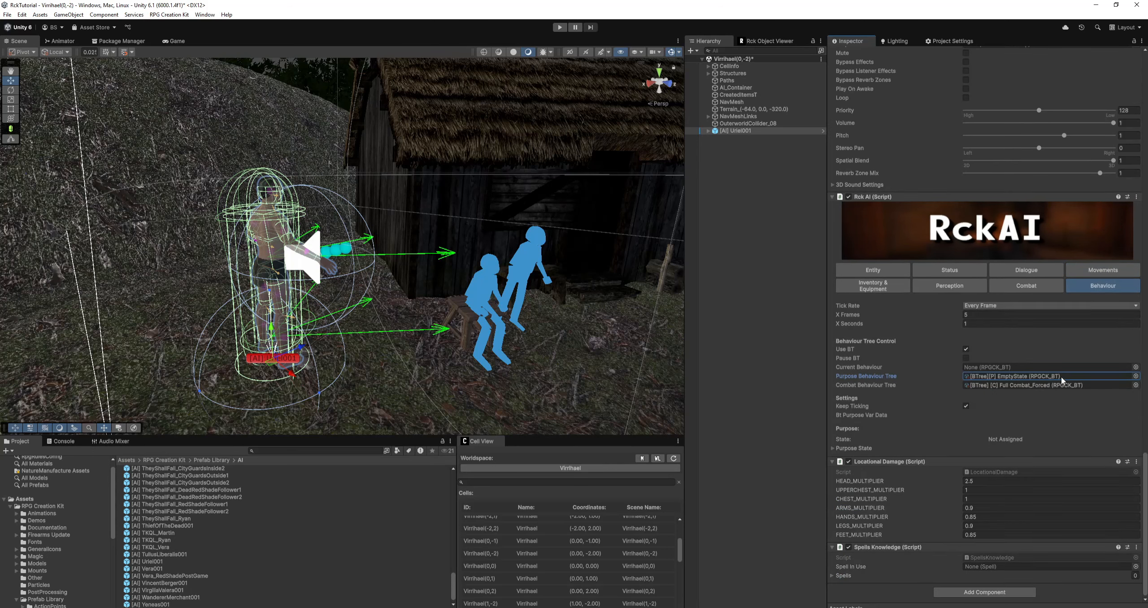
left_click(1136, 376)
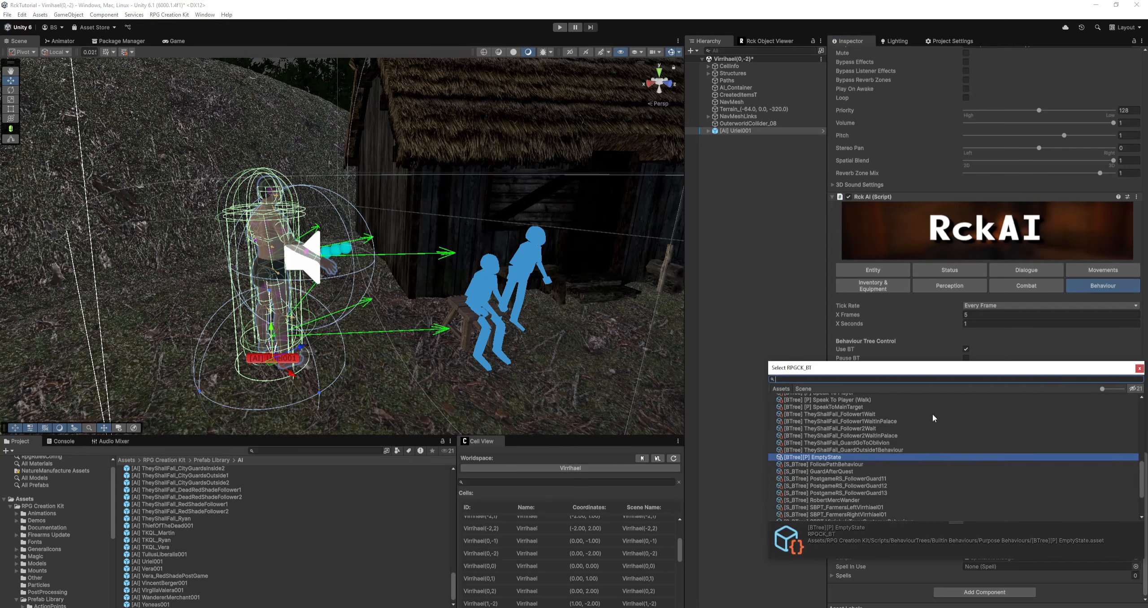
type("action")
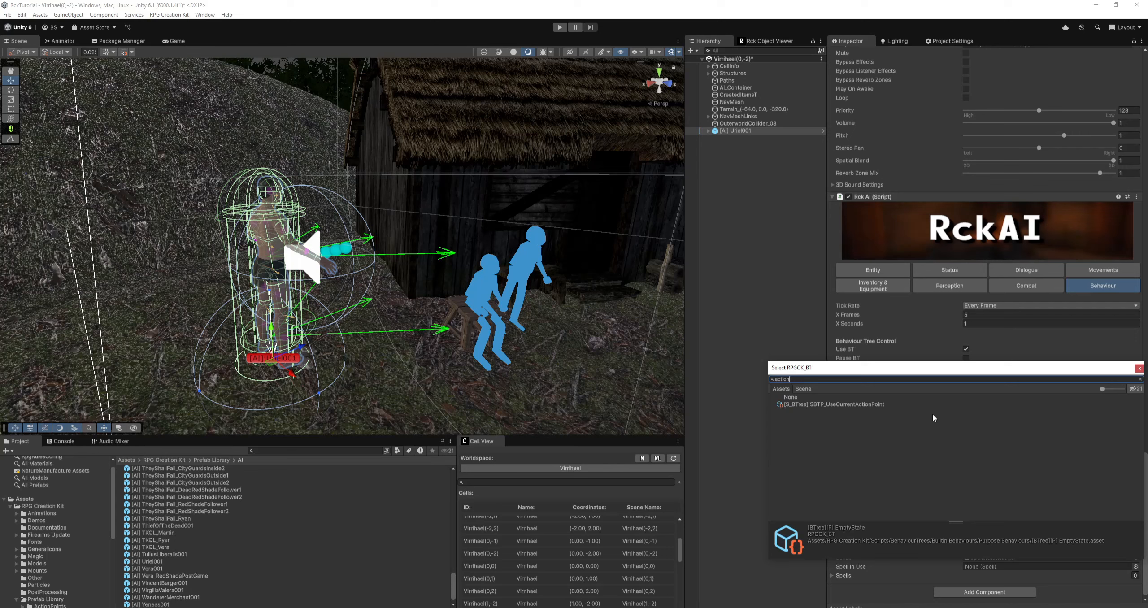
double_click(824, 403)
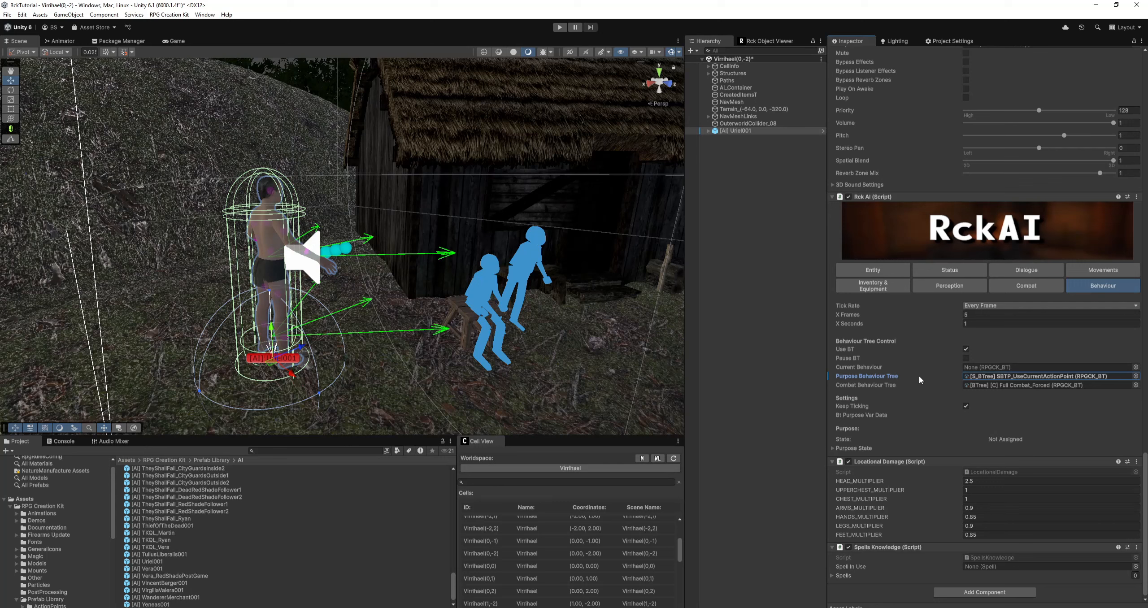
left_click(1103, 271)
scroll(926, 413, "down", 5)
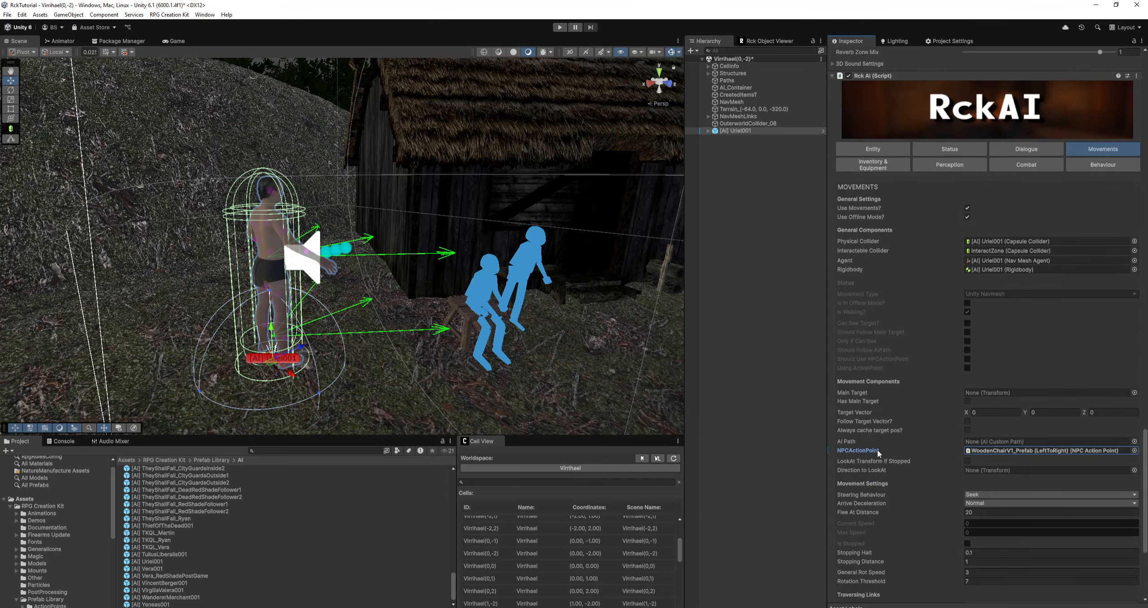
scroll(877, 450, "up", 4)
left_click(1107, 267)
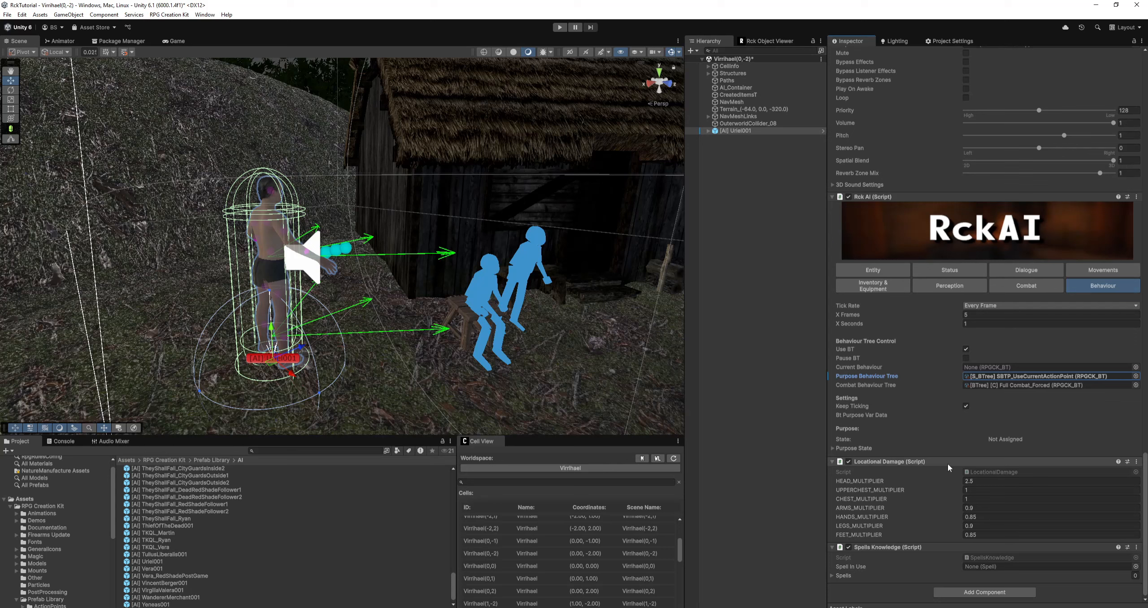
left_click(758, 207)
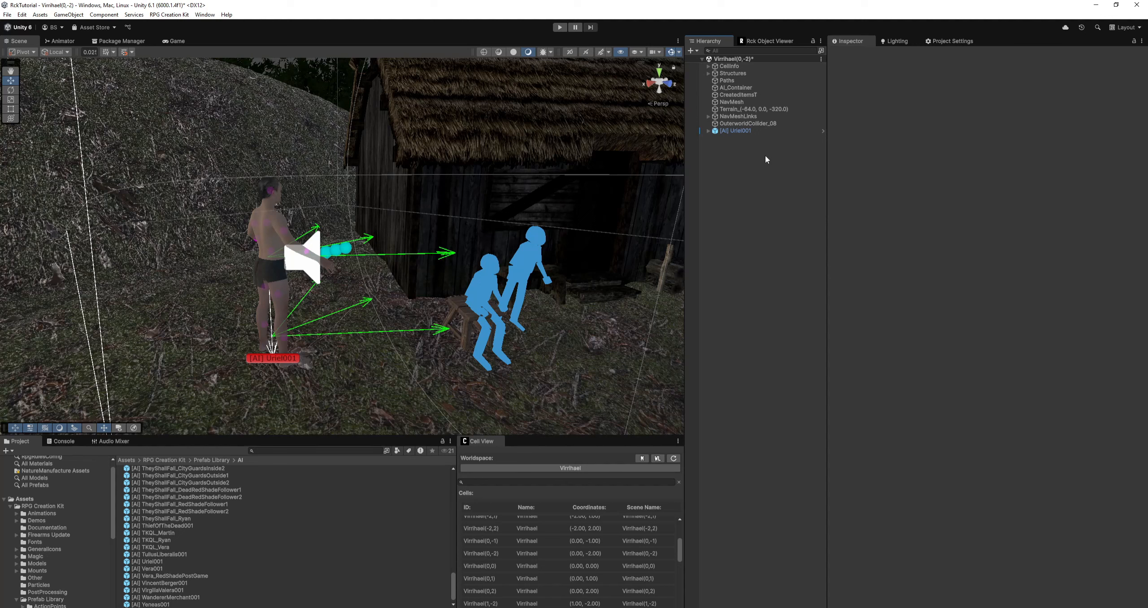
- Update all RPG Creation Kit databases to register the Uriel001 prefab
left_click(151, 562)
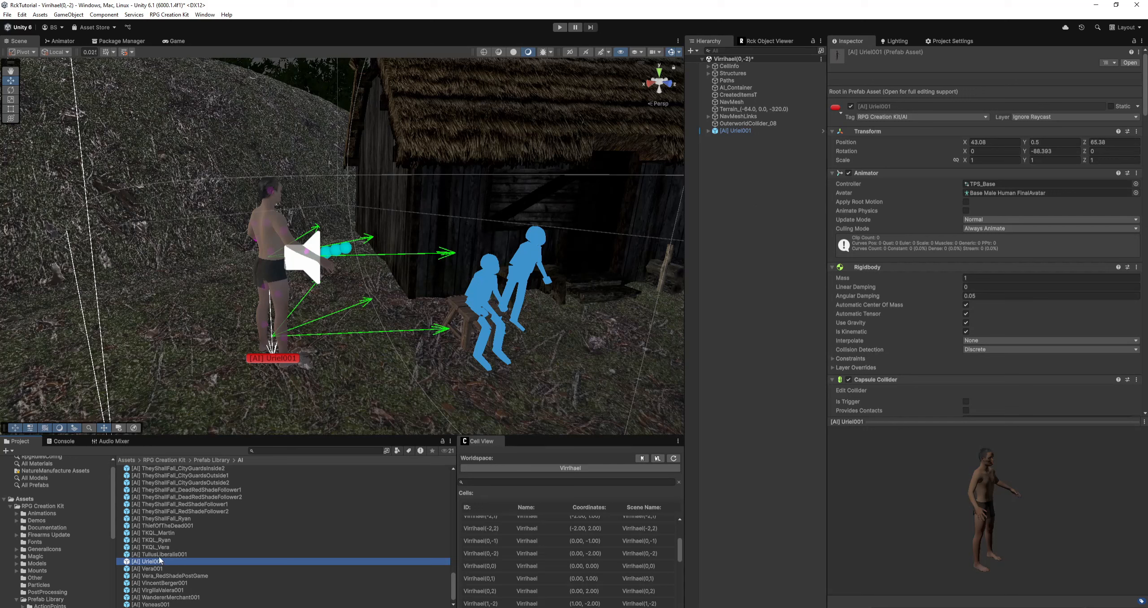
left_click(169, 15)
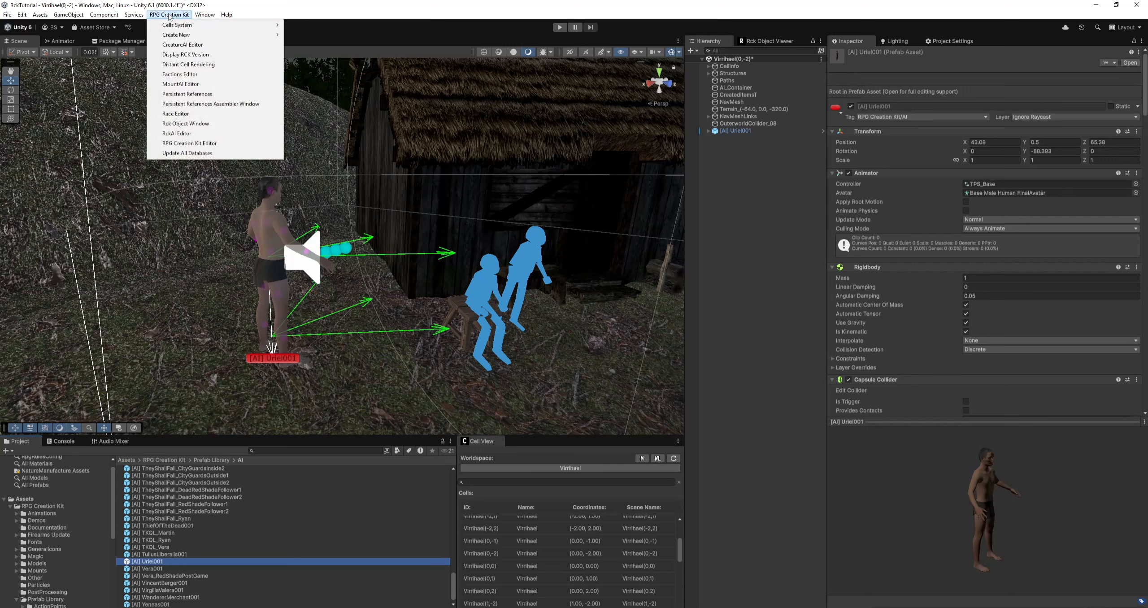
left_click(187, 154)
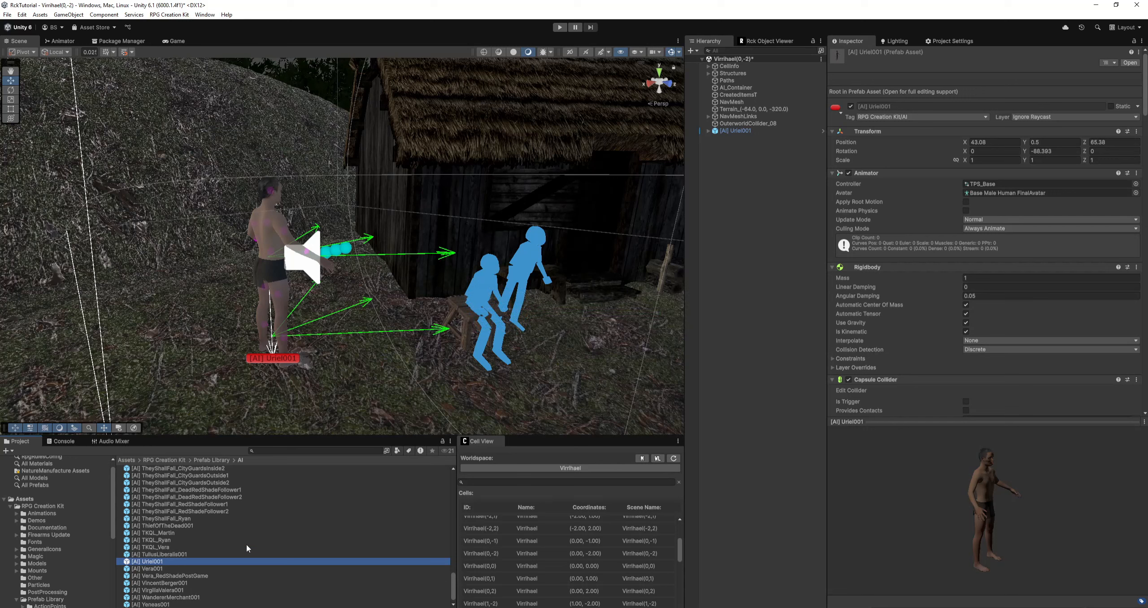
- Search the project for "aidata" and examine the dictionary entries of the AI Database File in its folder
left_click(284, 451)
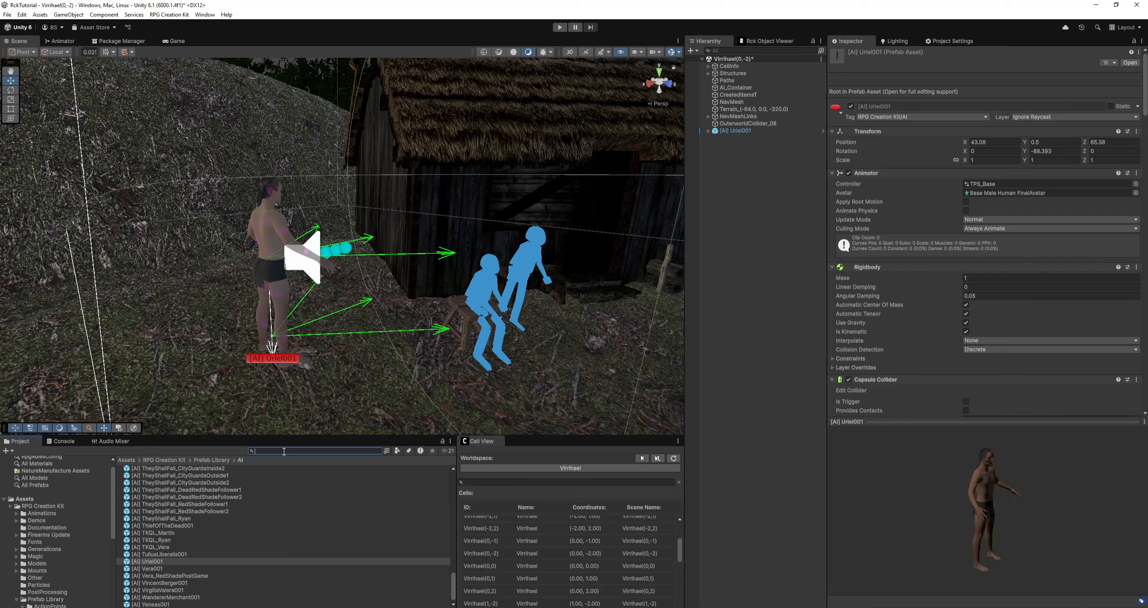
type("aidata")
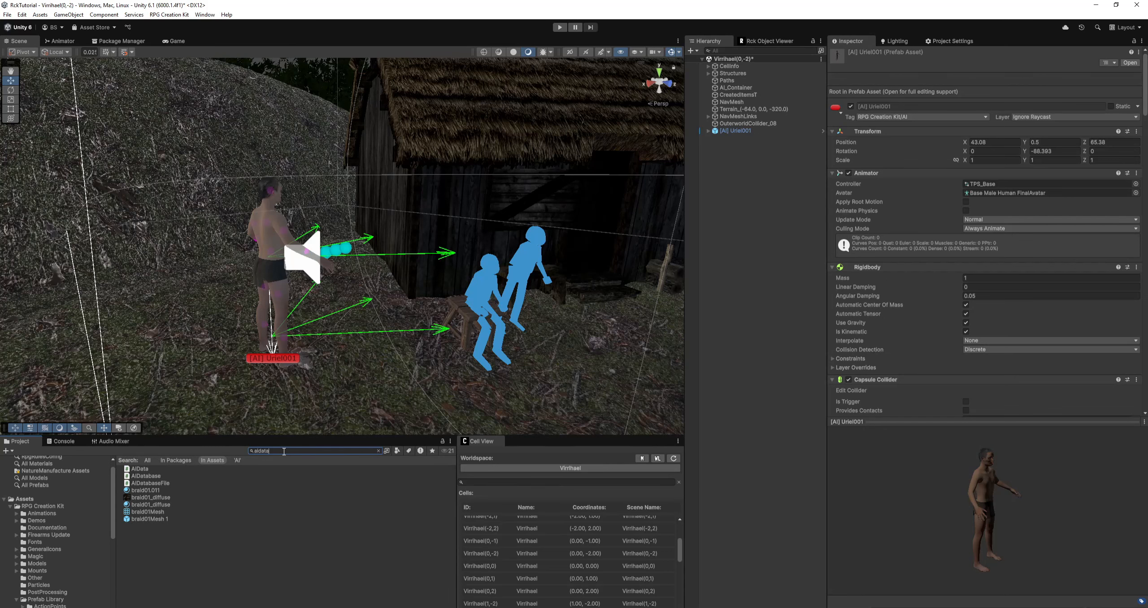
left_click(159, 477)
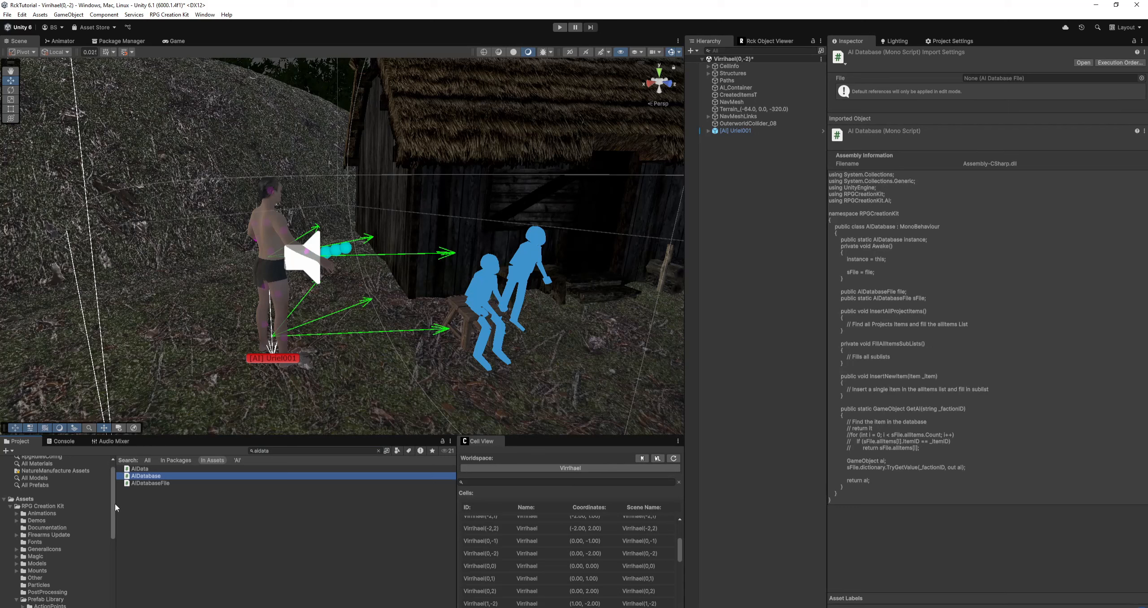
left_click(379, 451)
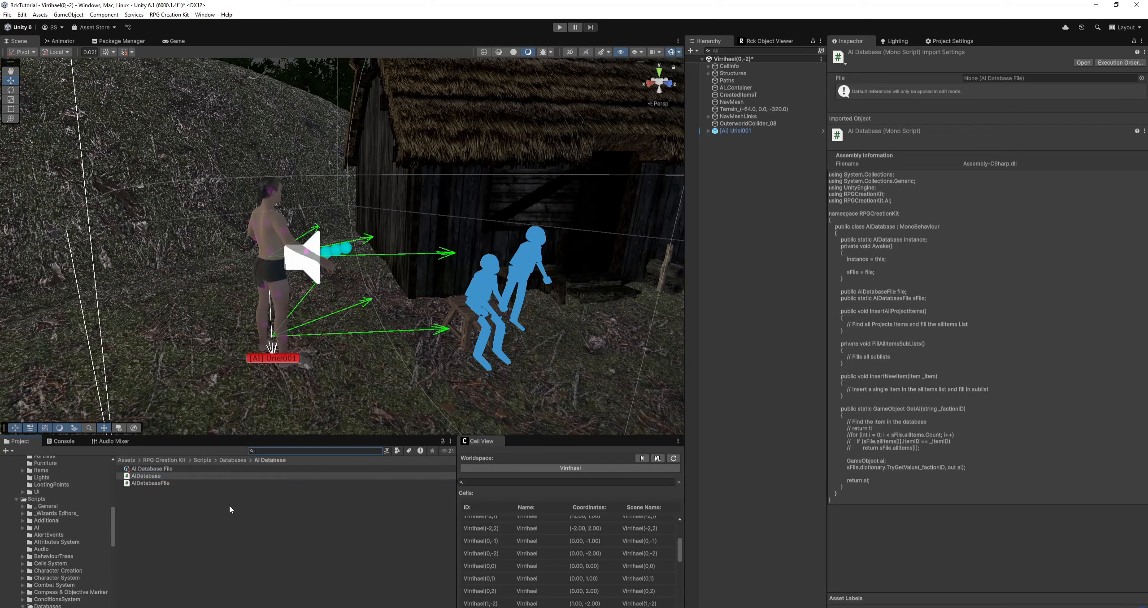
left_click(144, 469)
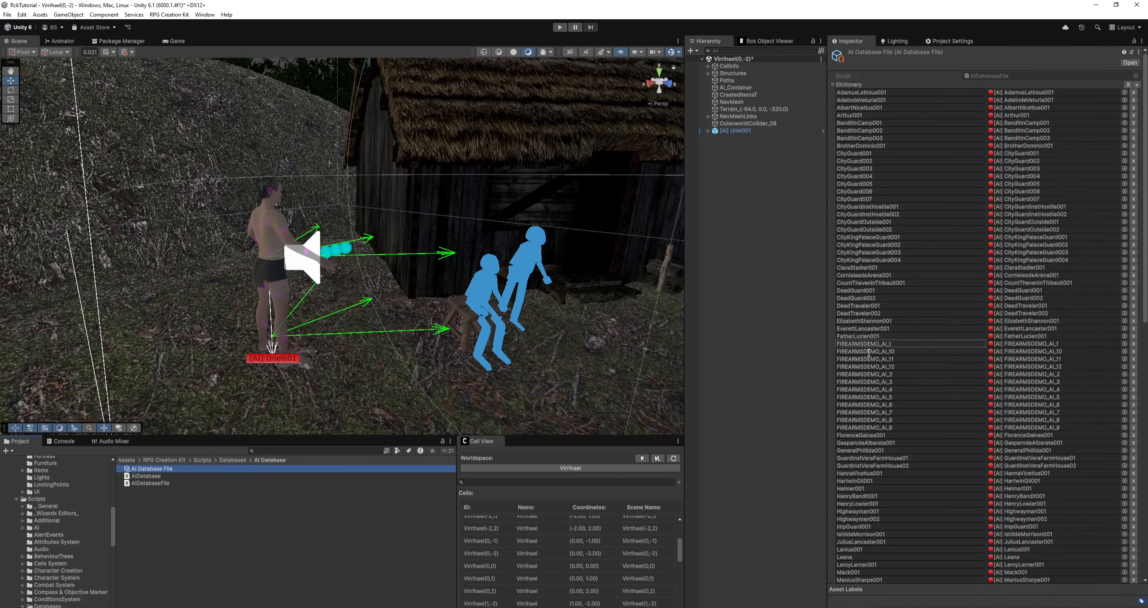
- Update the Virrihael(0,-2) cell through its CellInfo object and accept saving and closing every other opened scene
scroll(873, 364, "down", 20)
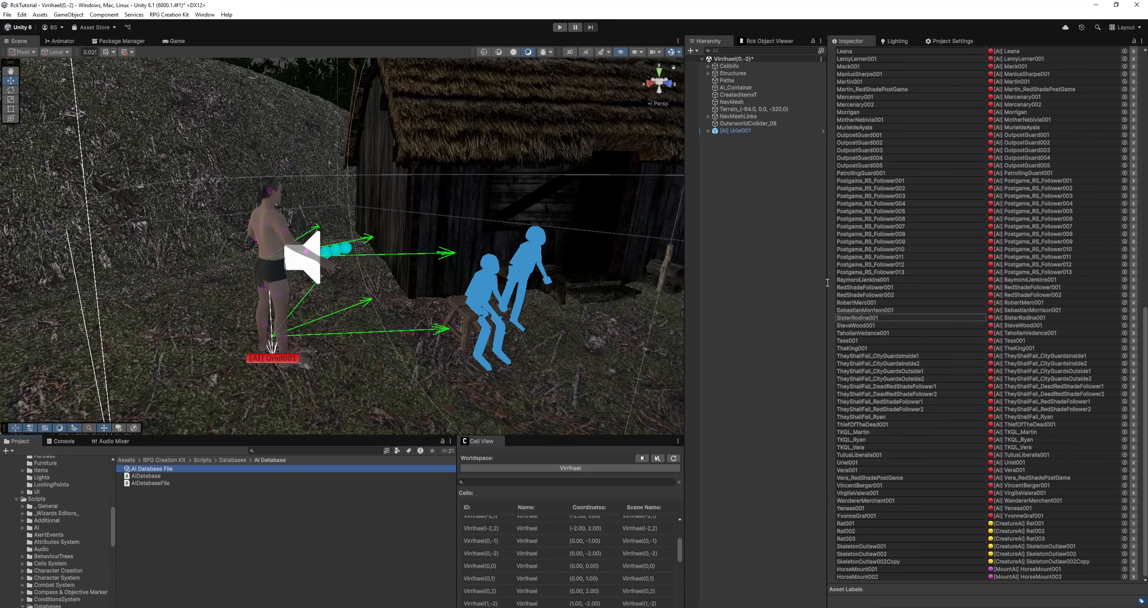
left_click(730, 67)
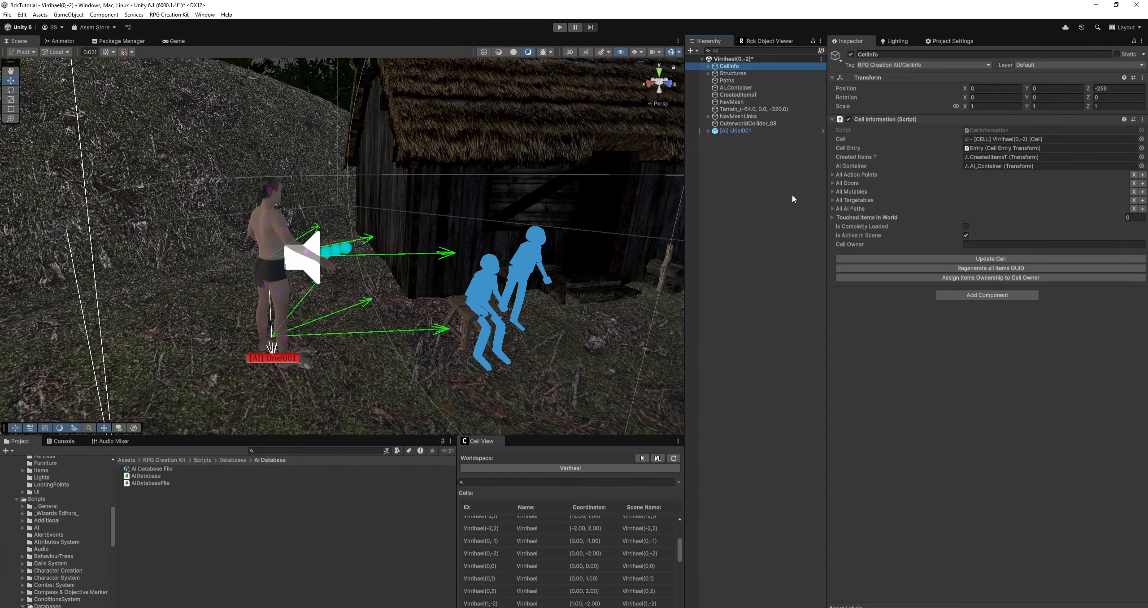
left_click(992, 261)
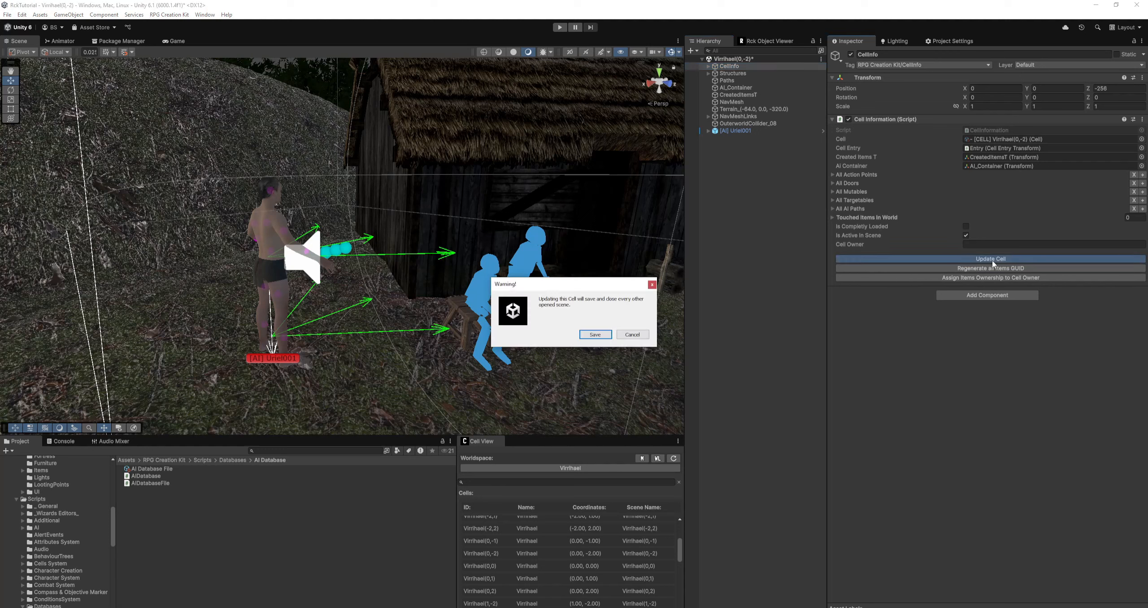
left_click(595, 335)
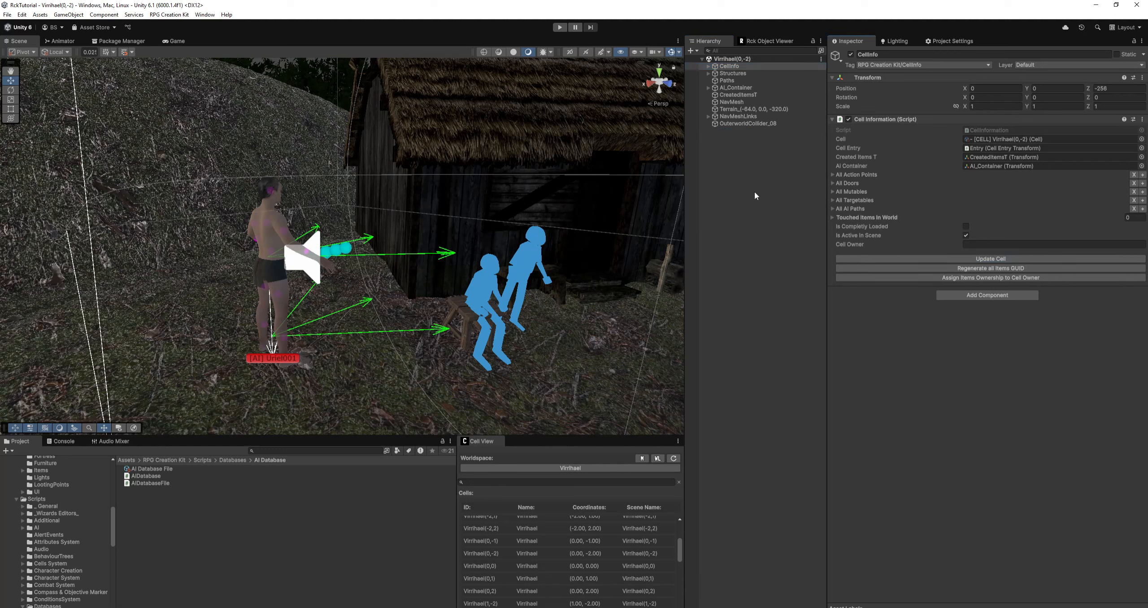
- Expand AI_Container in the hierarchy and check that it contains [AI] Uriel001
left_click(709, 88)
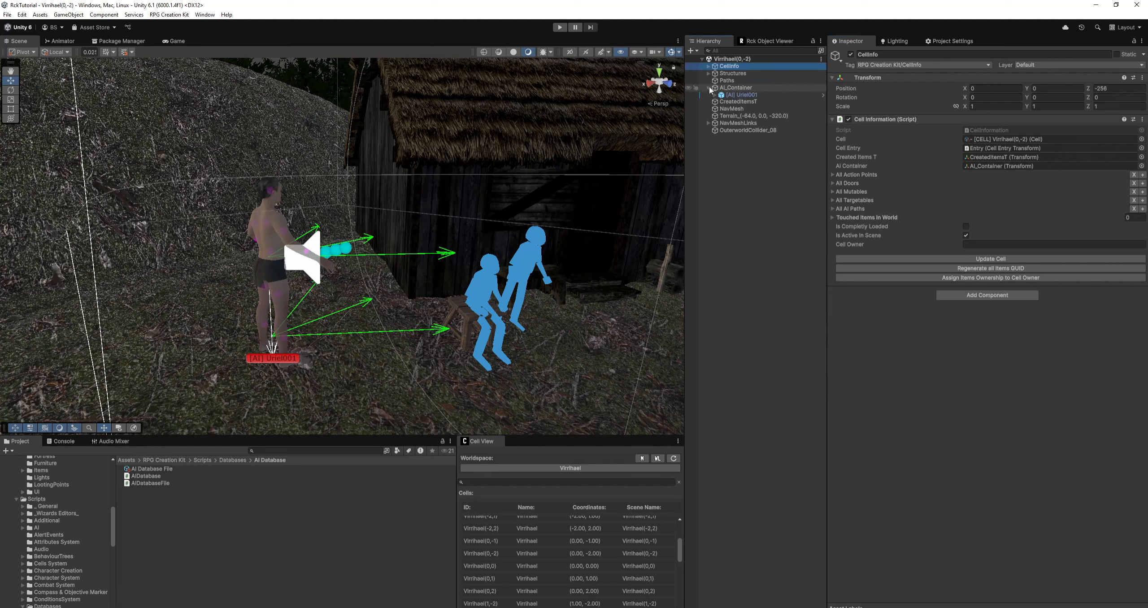
left_click(747, 95)
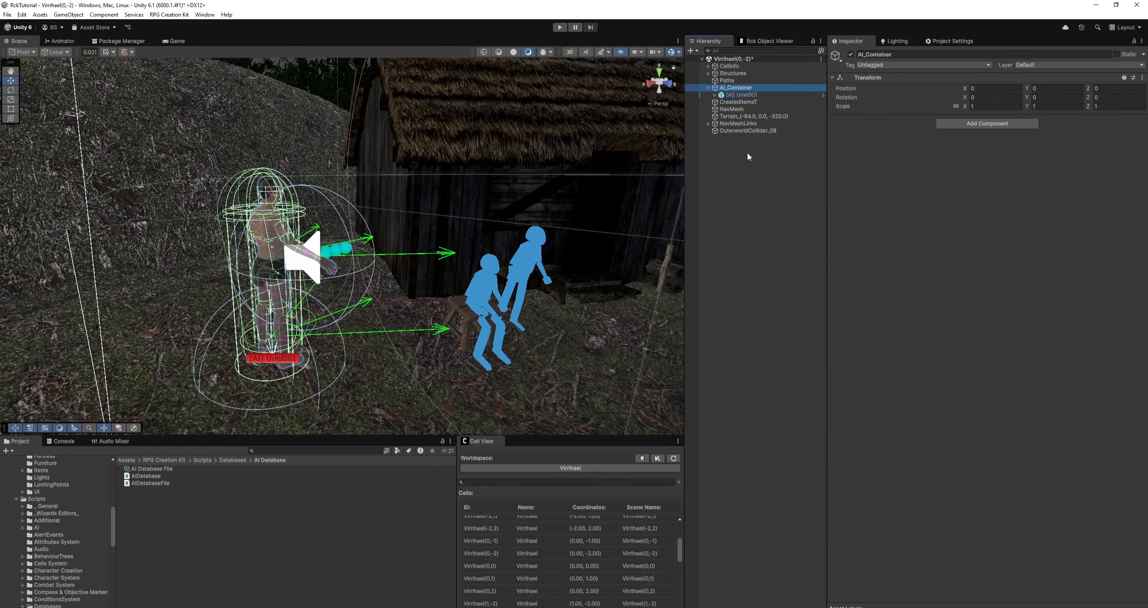
left_click(742, 190)
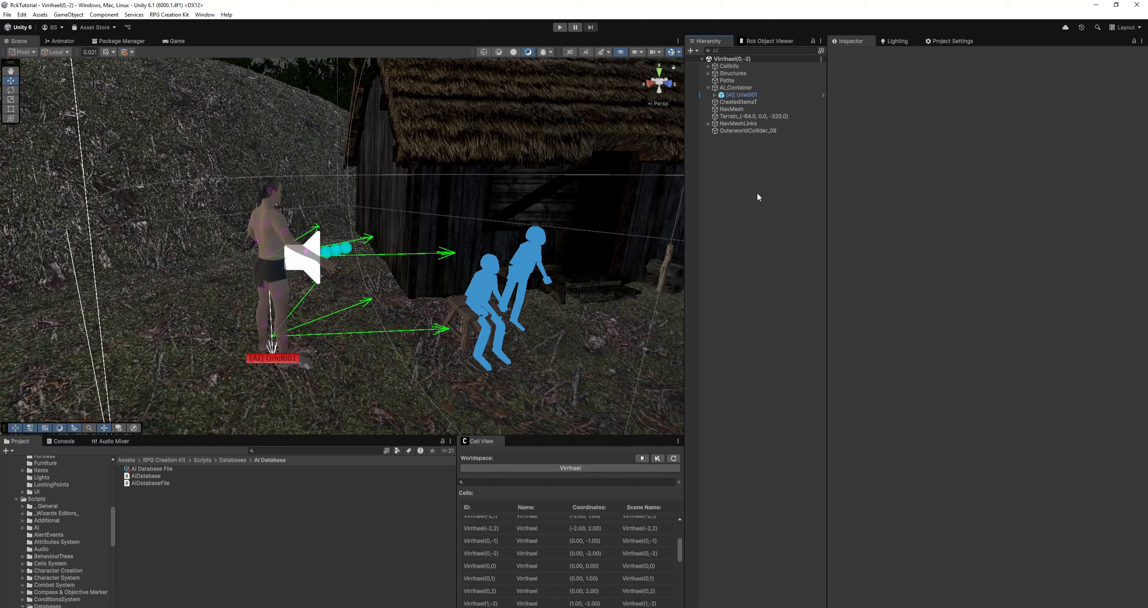
- Open the _MainMenu_ scene, start play mode and load the saved game Testguy_3
left_click(642, 458)
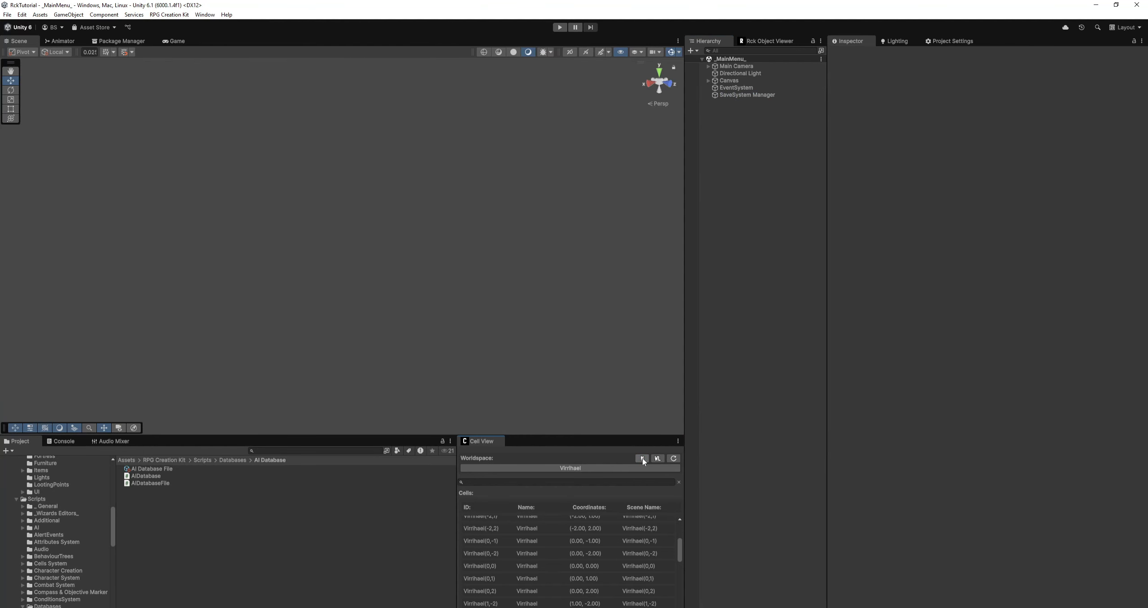
left_click(559, 28)
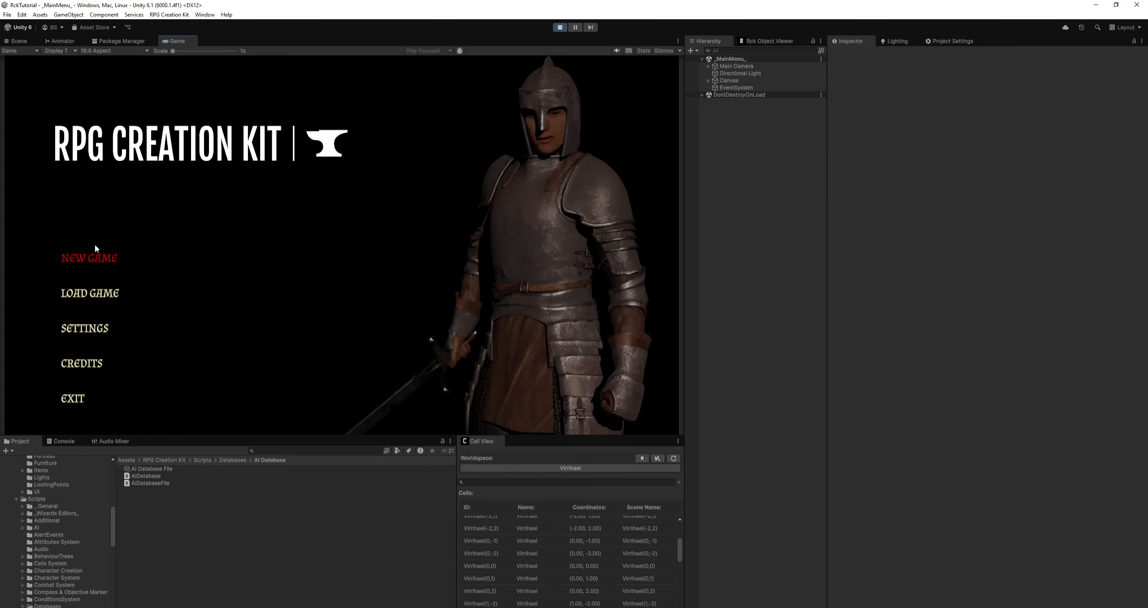
left_click(88, 291)
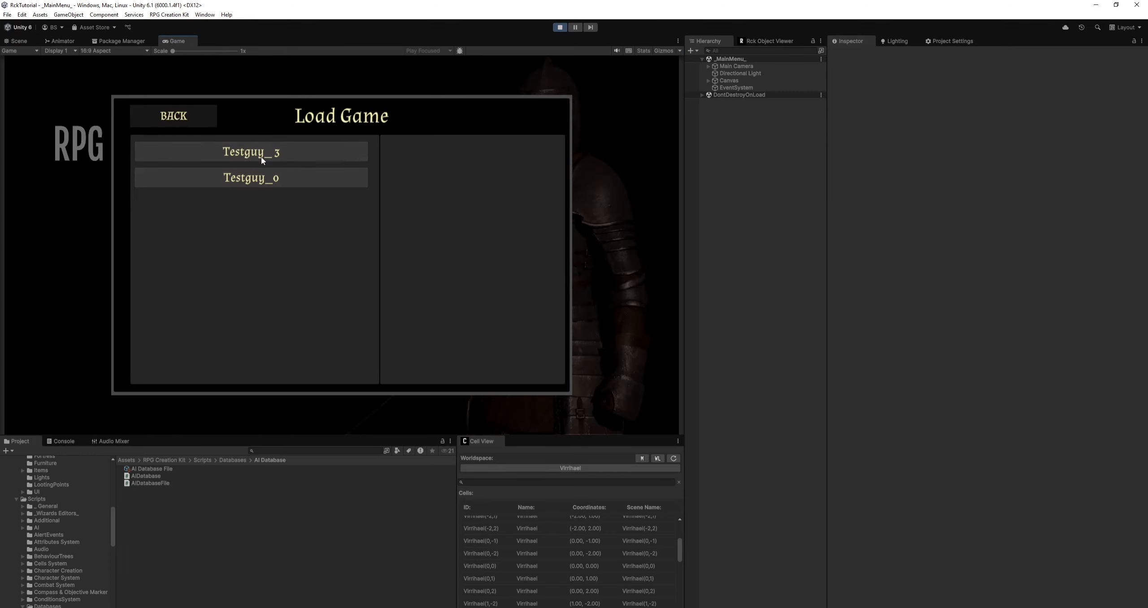
left_click(235, 155)
left_click(432, 370)
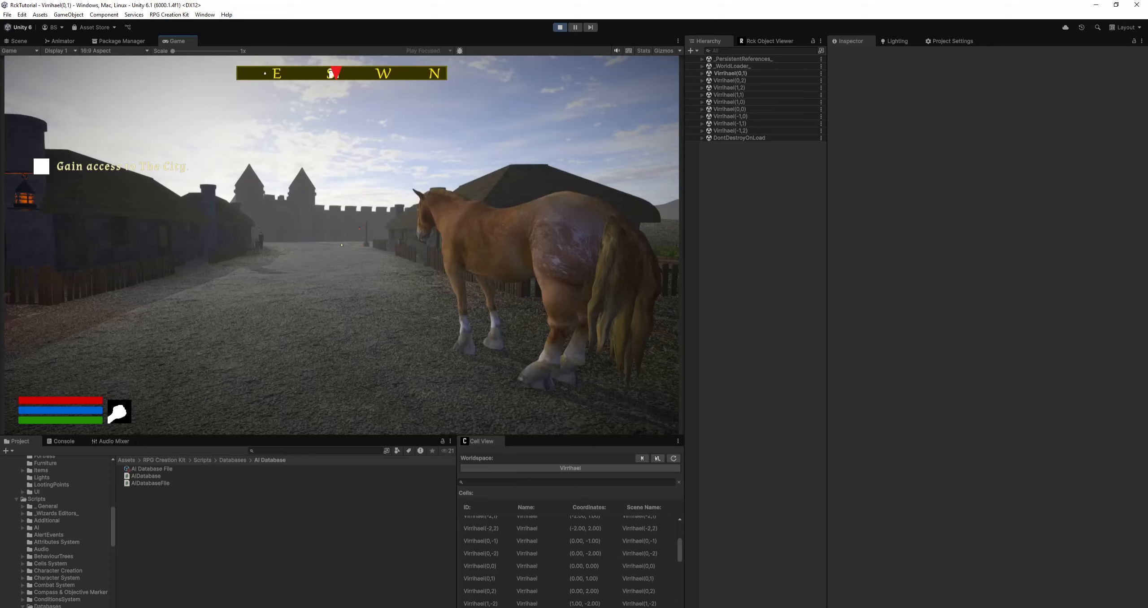
- Move the player character past the city wall and across the fields to the wooden hut by the lake in cell Virrihael(0,-2)
key("w")
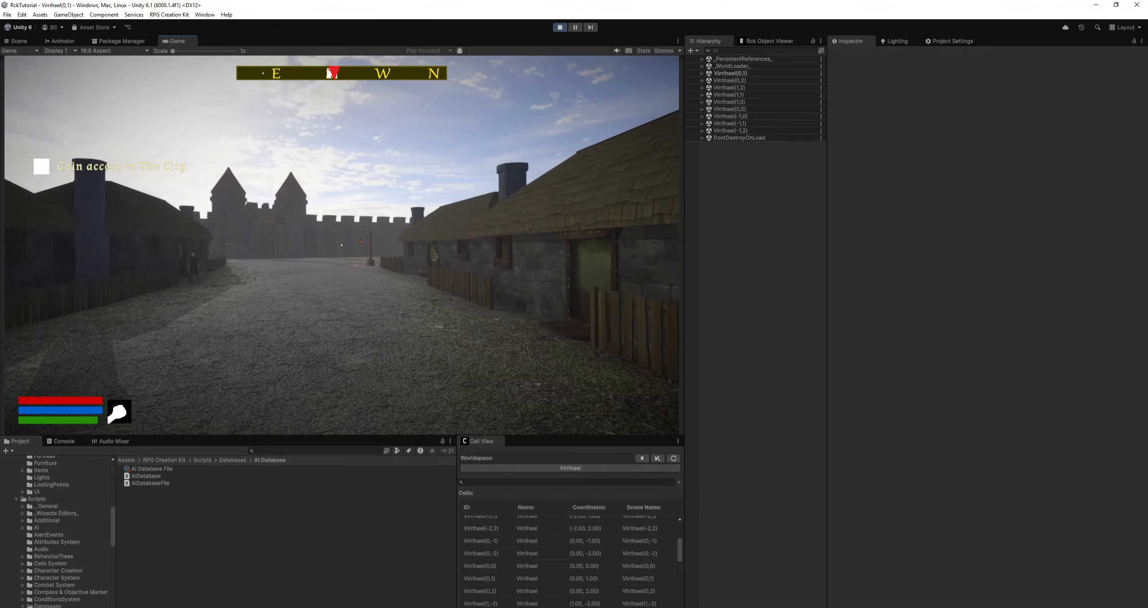
key("w")
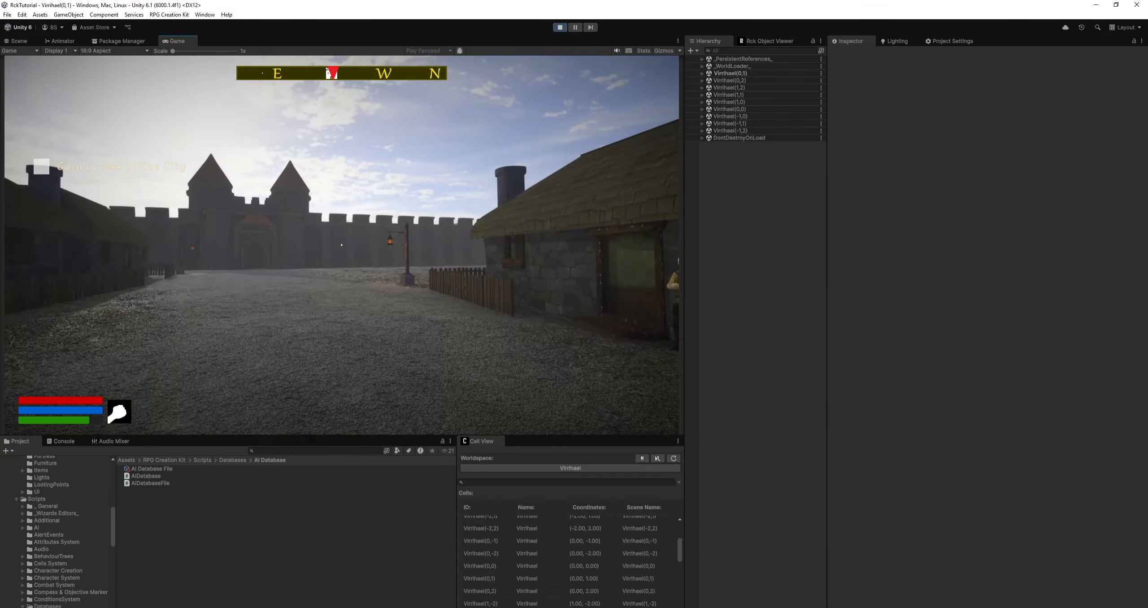
key("w")
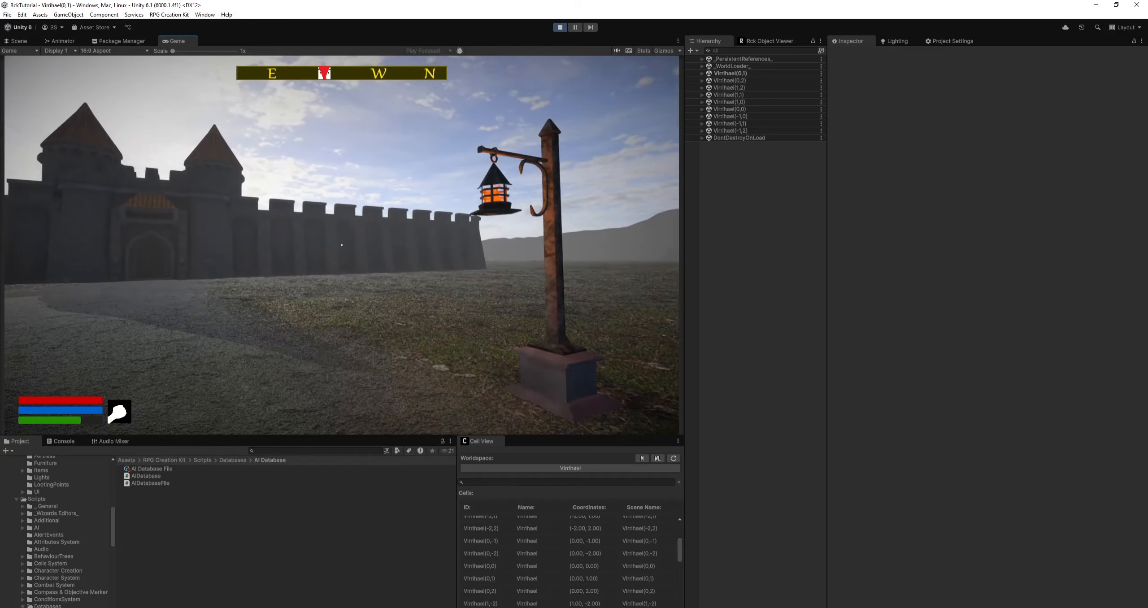
key("w")
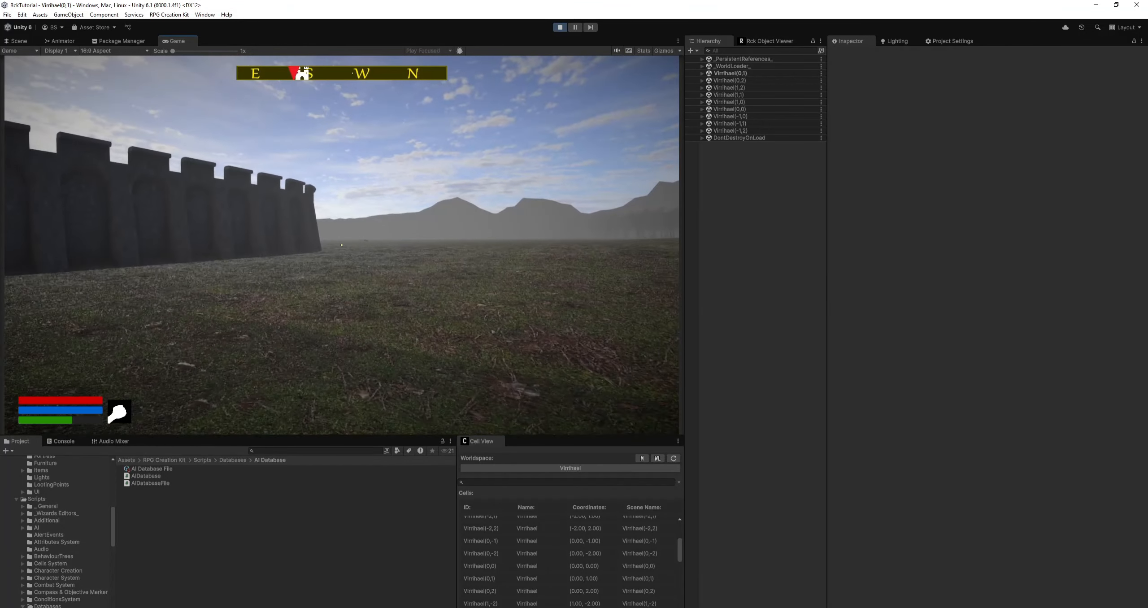
key("w")
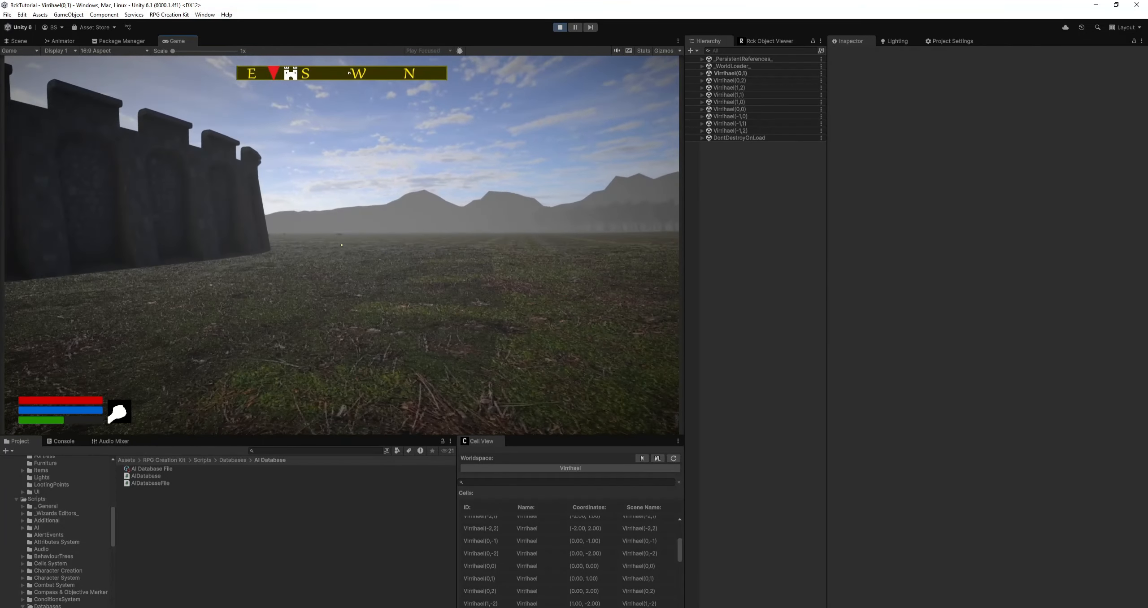
key("w")
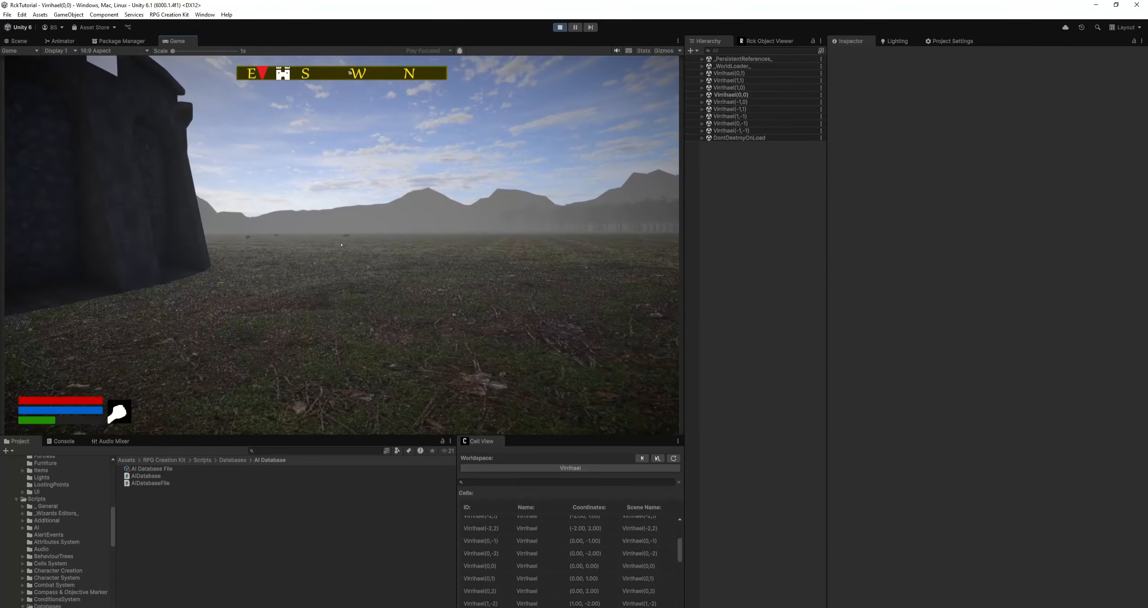
key("w")
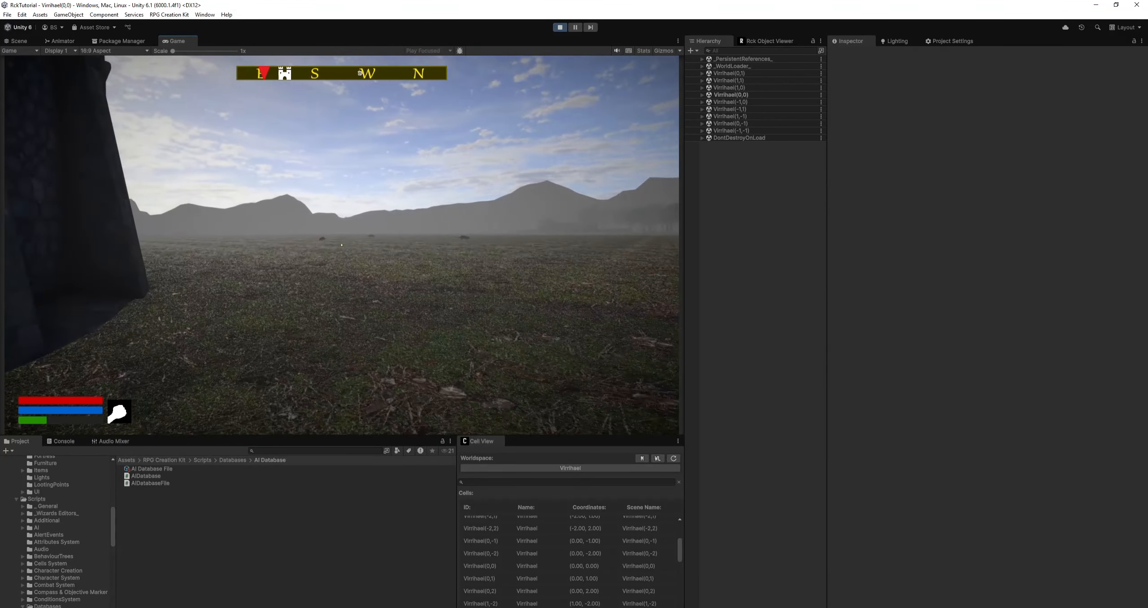
key("w")
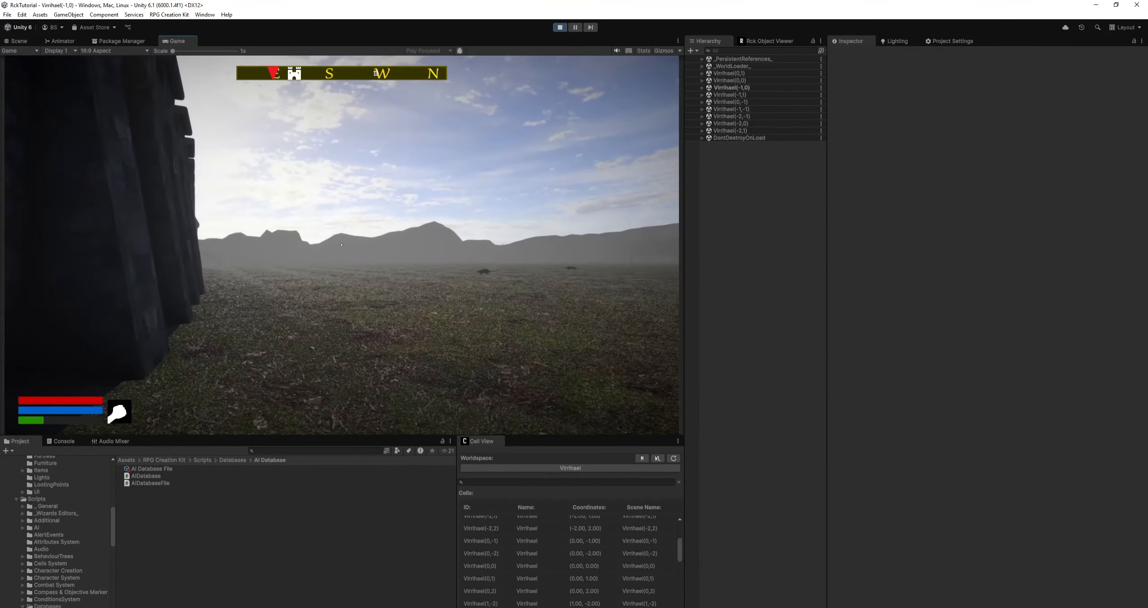
key("w")
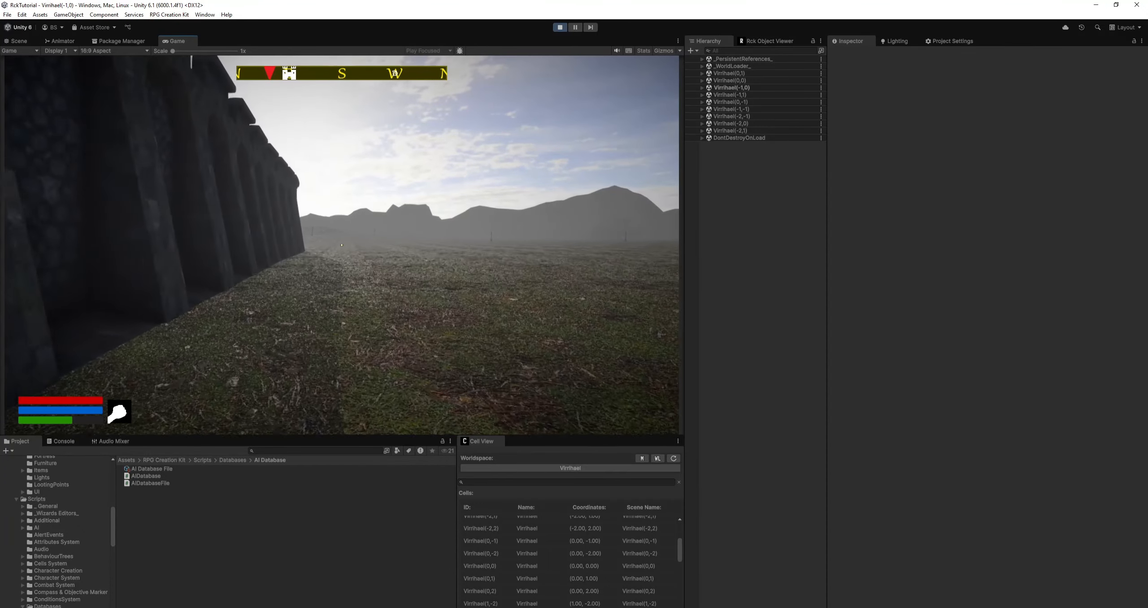
key("w")
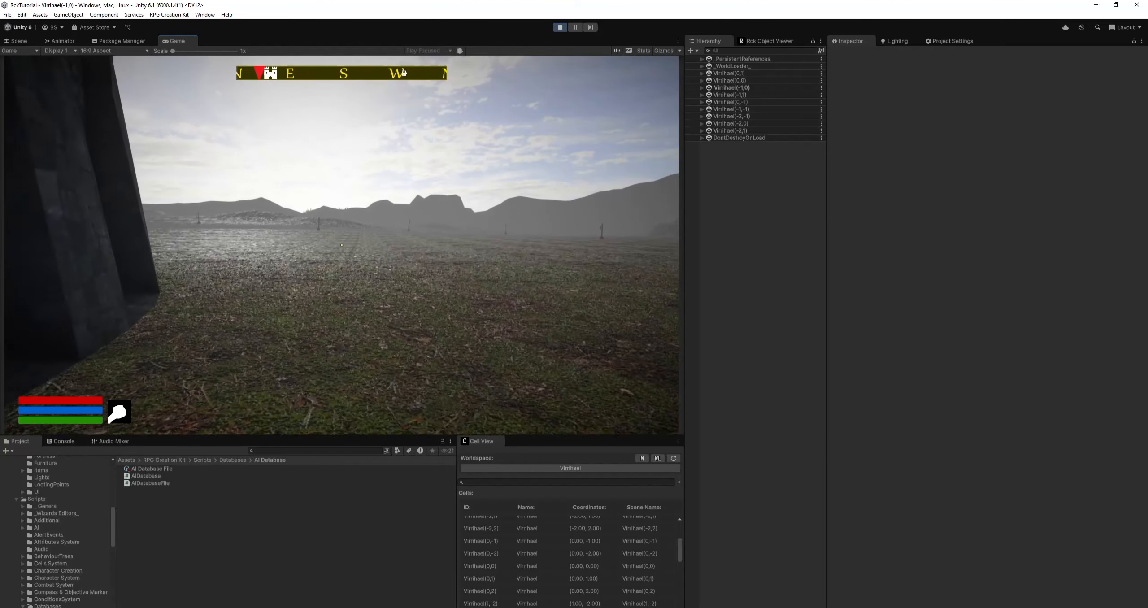
key("w")
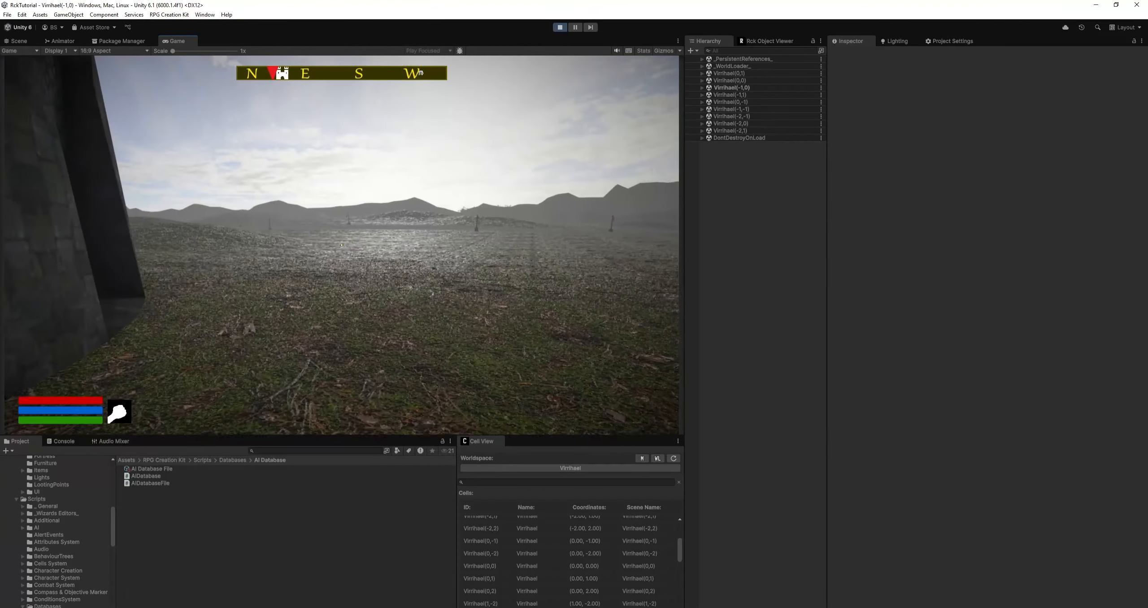
key("shift+w")
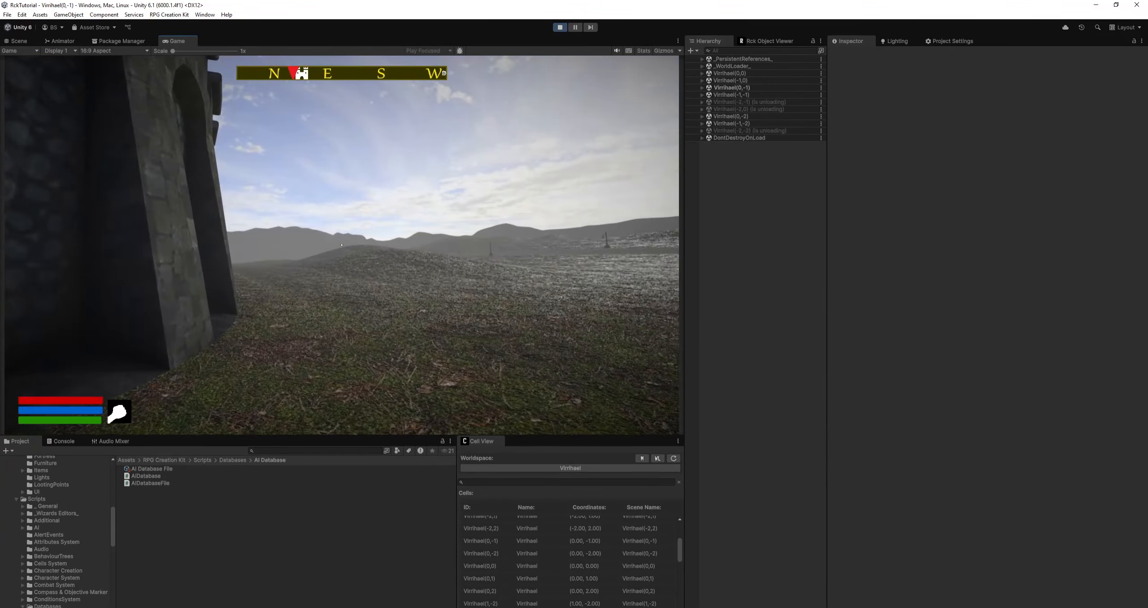
key("shift+w")
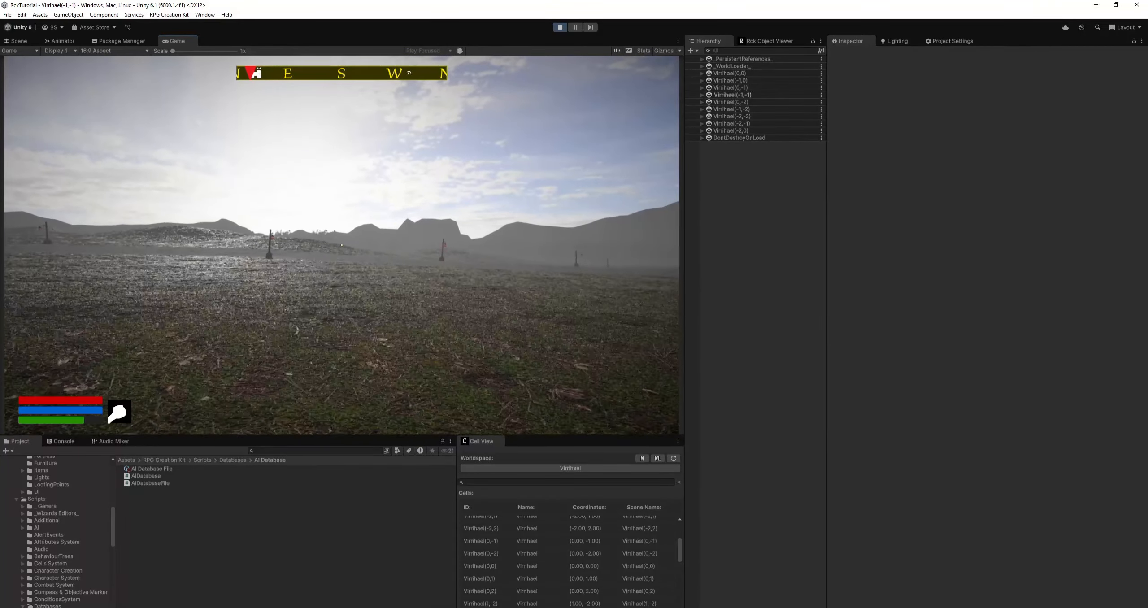
key("shift+w")
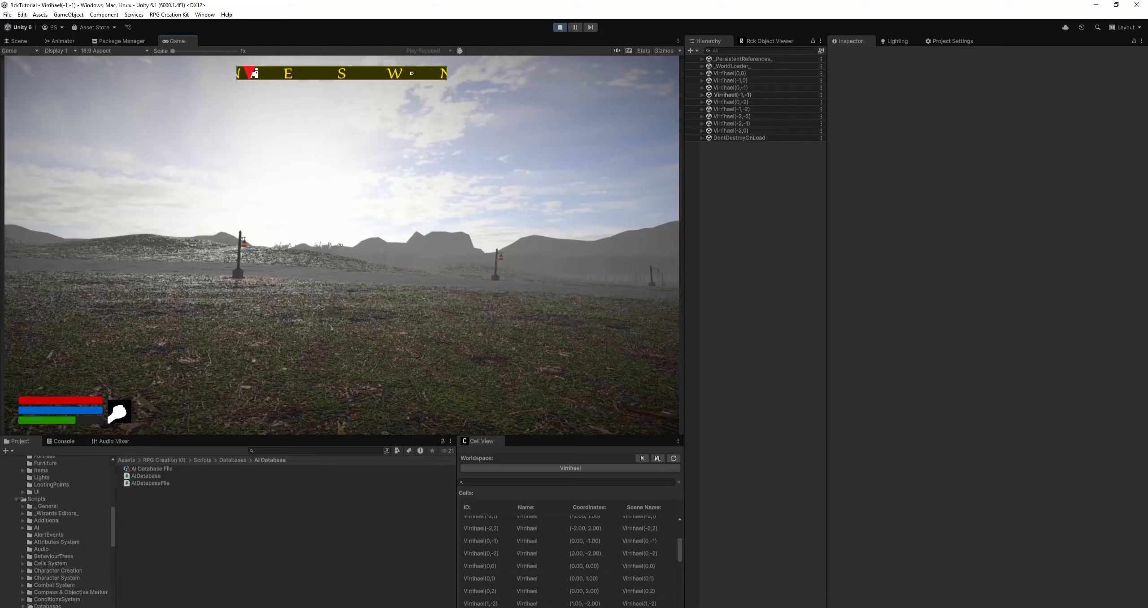
key("shift+w")
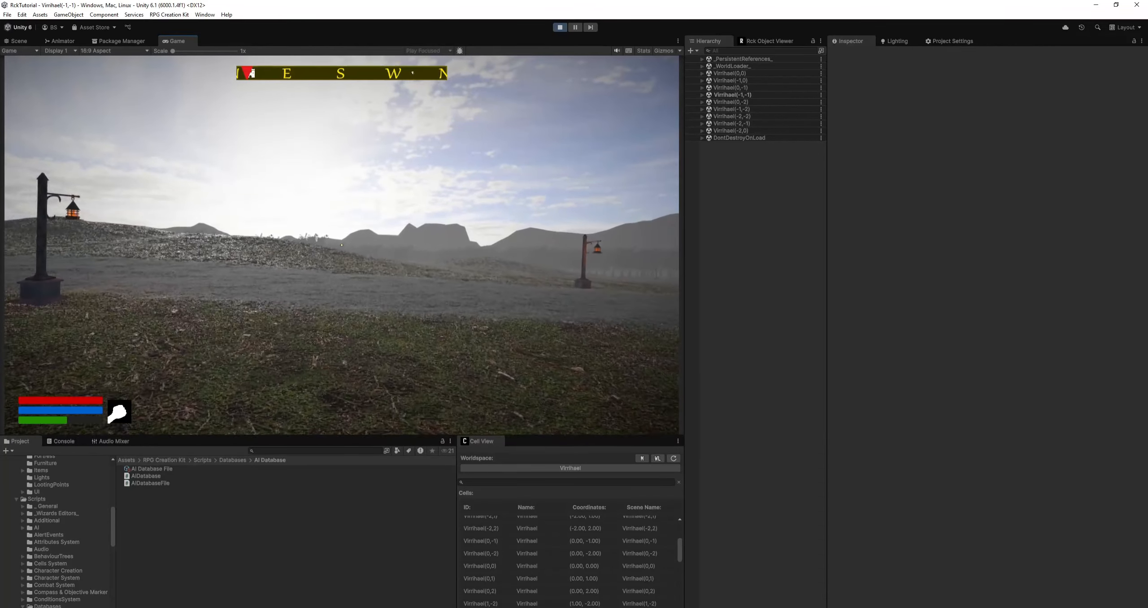
key("shift+w")
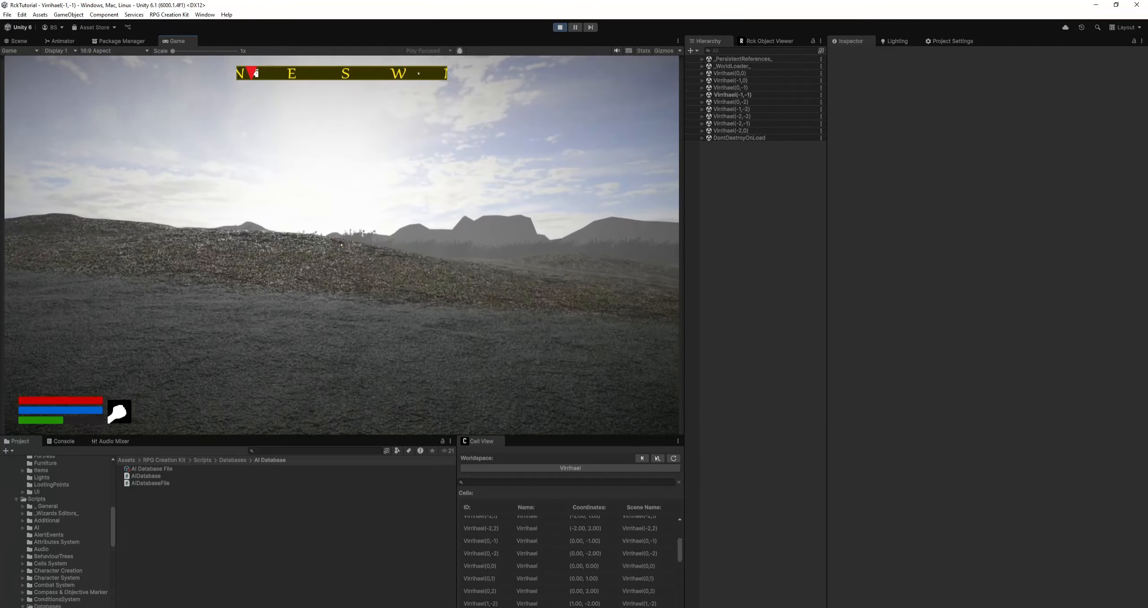
key("shift+w")
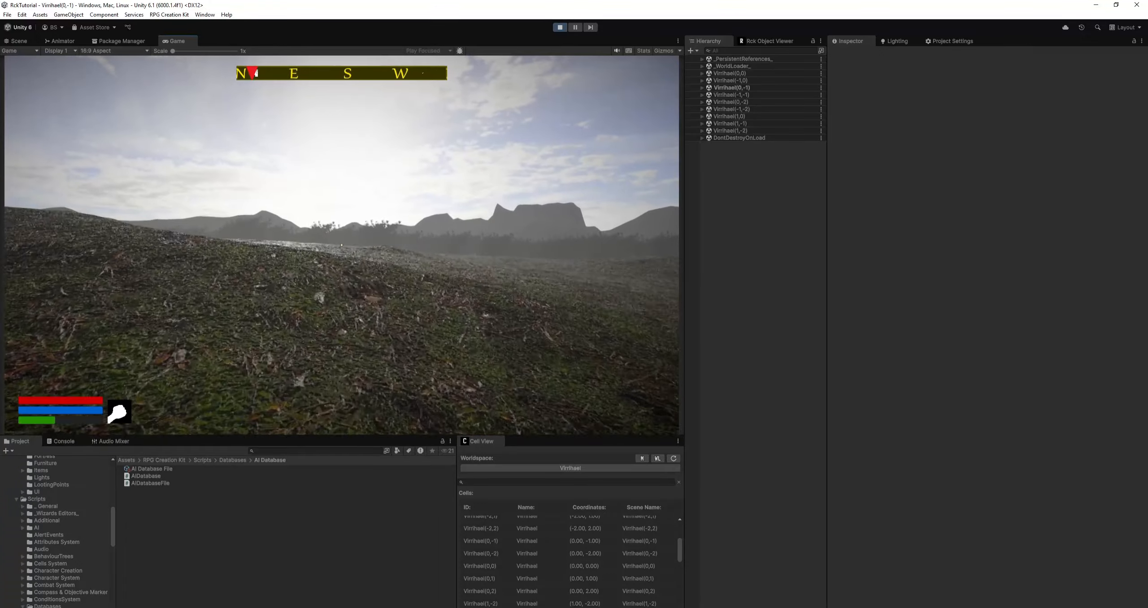
key("shift+w")
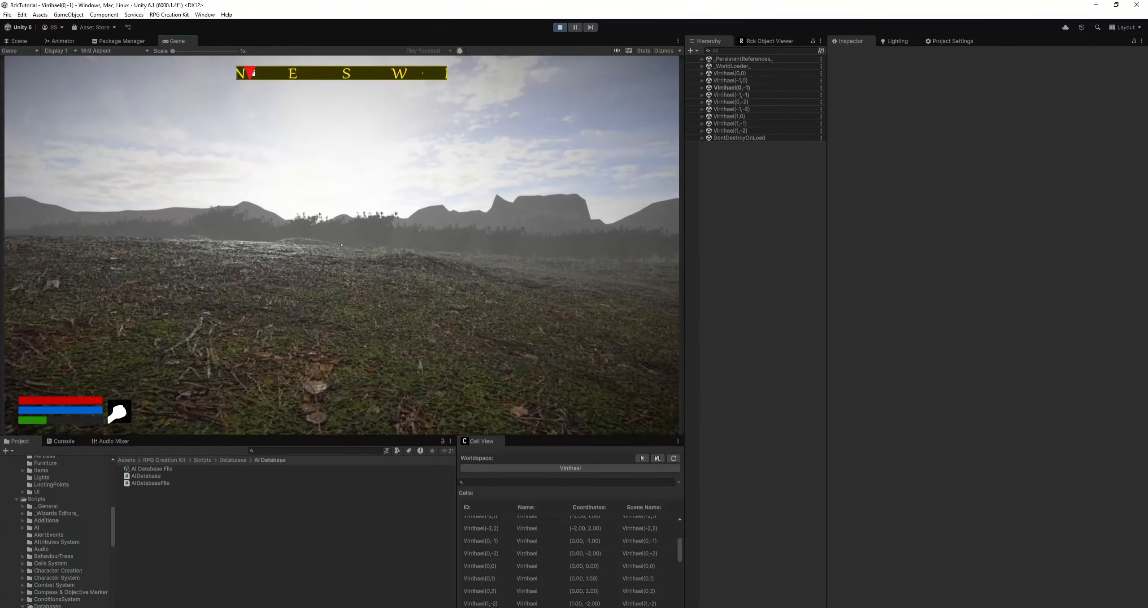
key("shift+w")
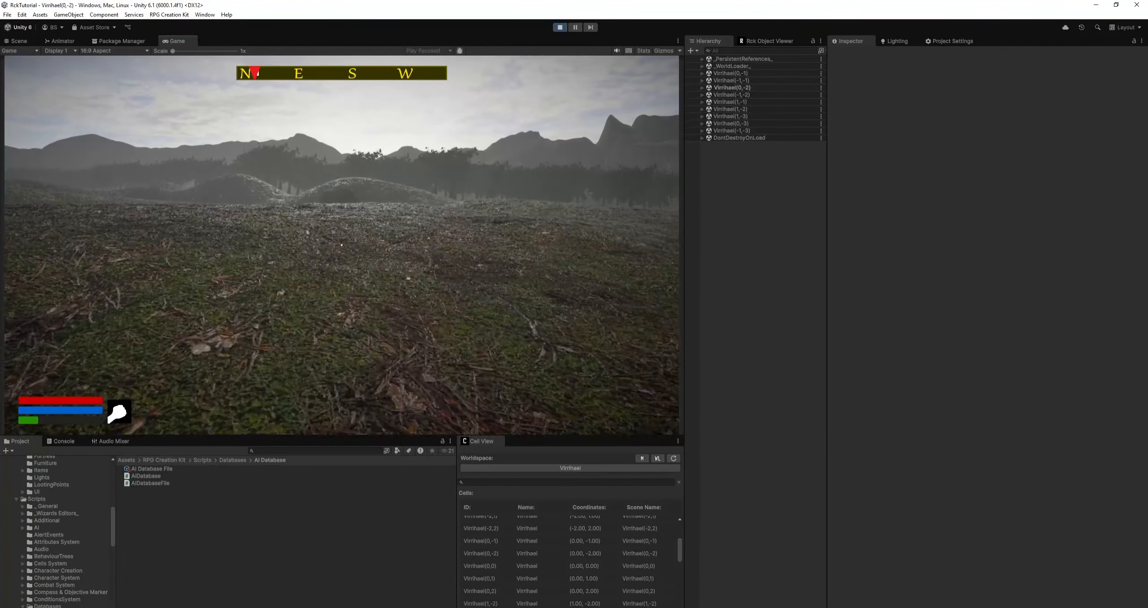
key("shift+w")
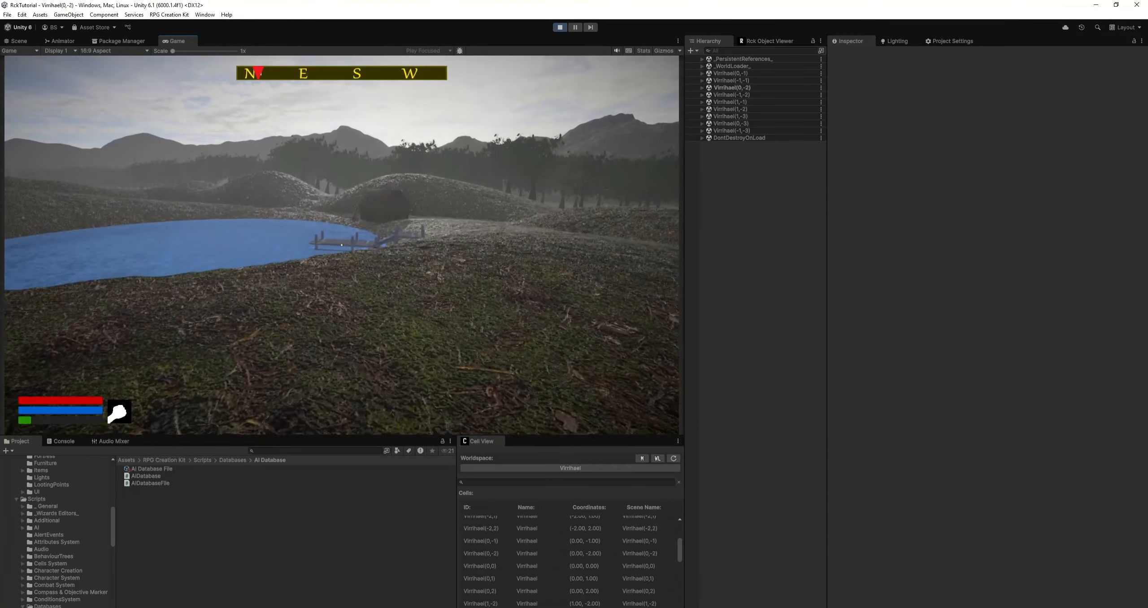
key("w")
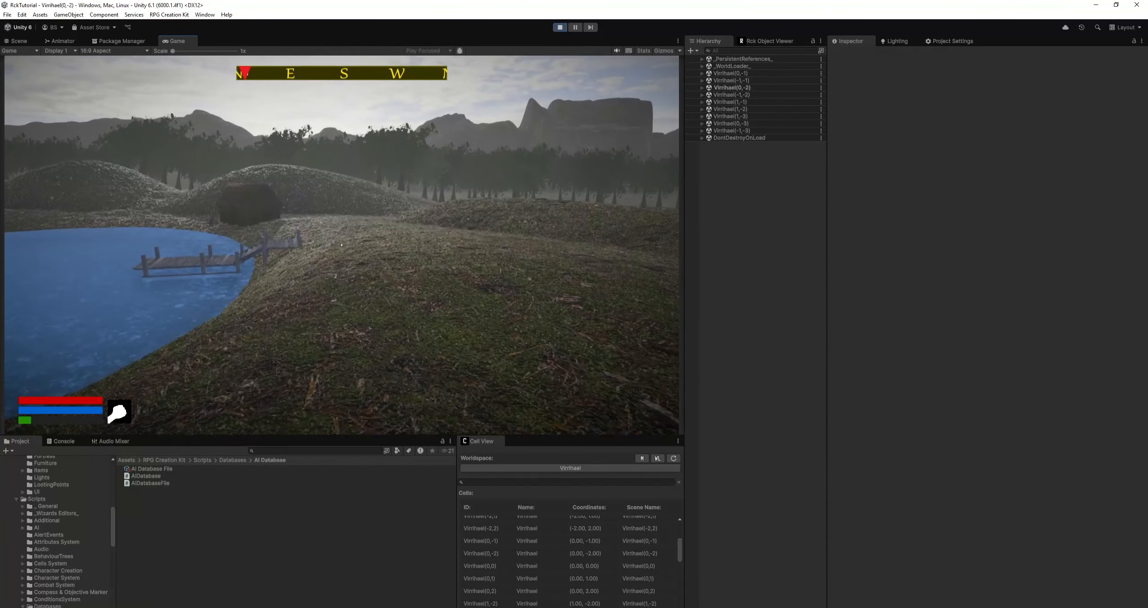
key("w")
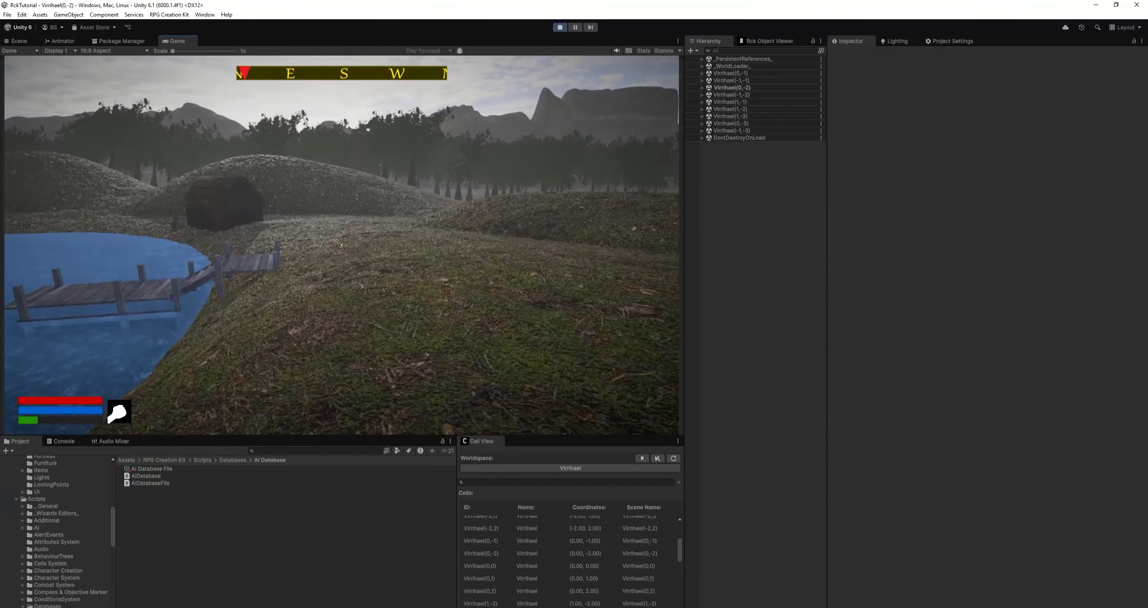
key("w")
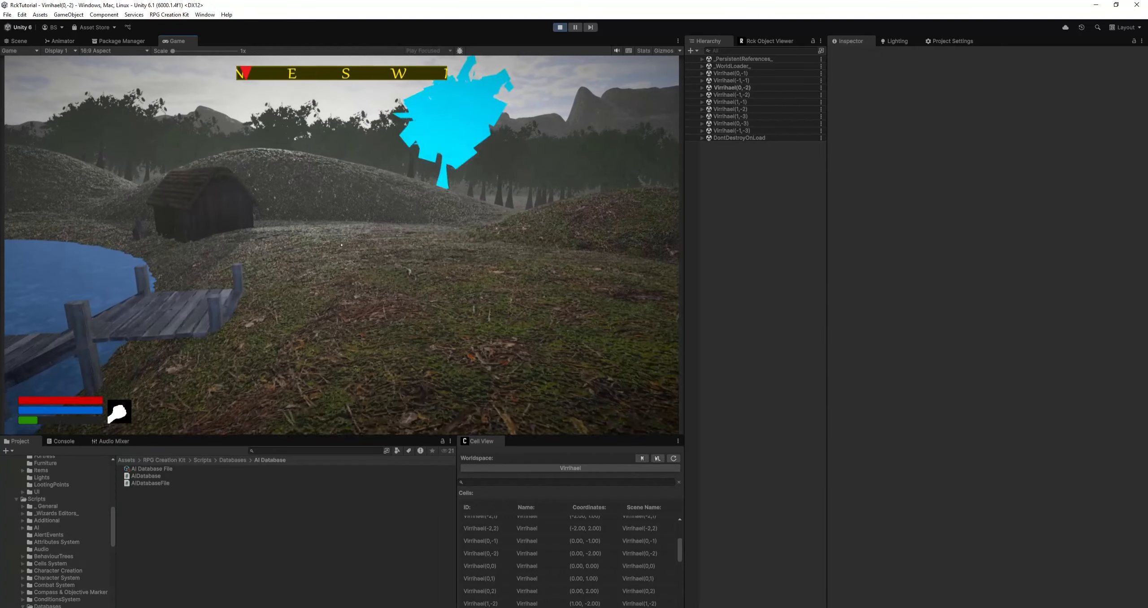
key("w")
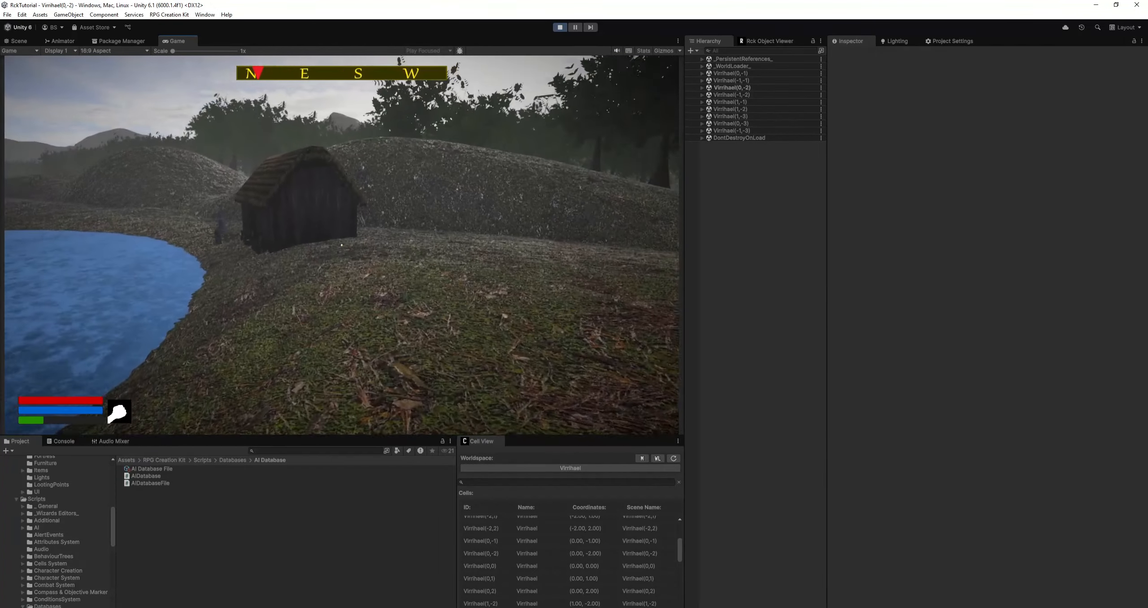
- Walk the player character up to Uriel beside the wooden hut and inspect how he uses the wooden chair
key("w")
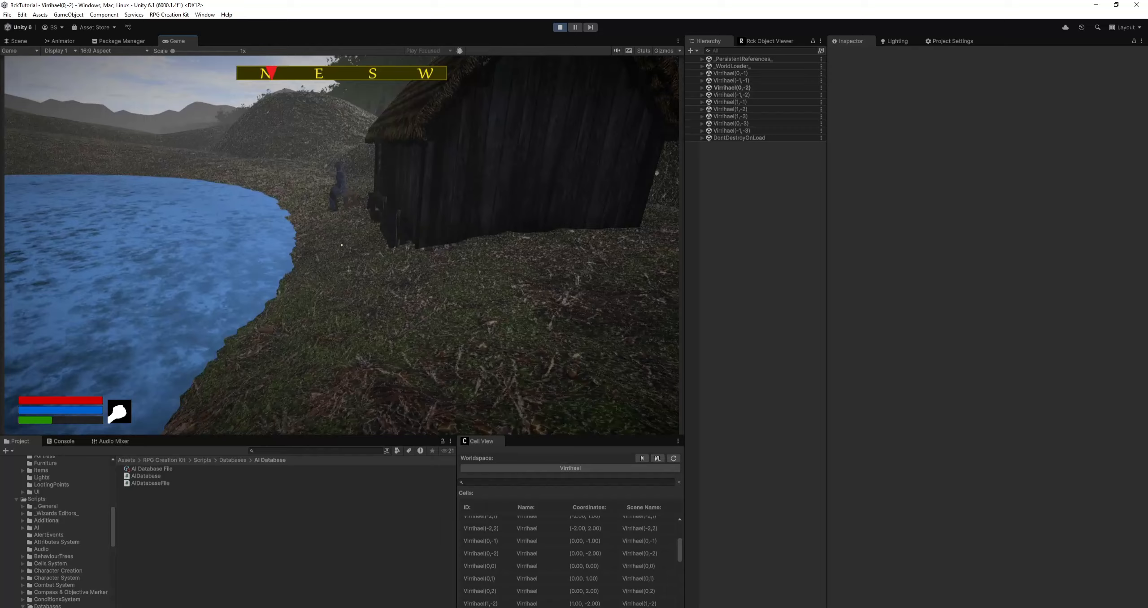
key("w")
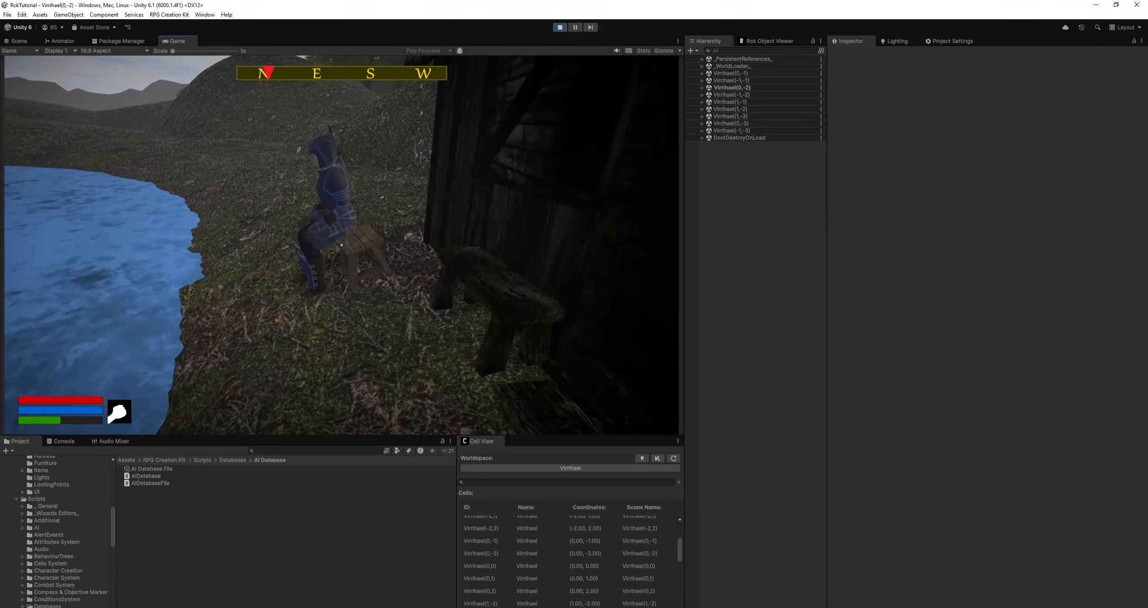
key("w")
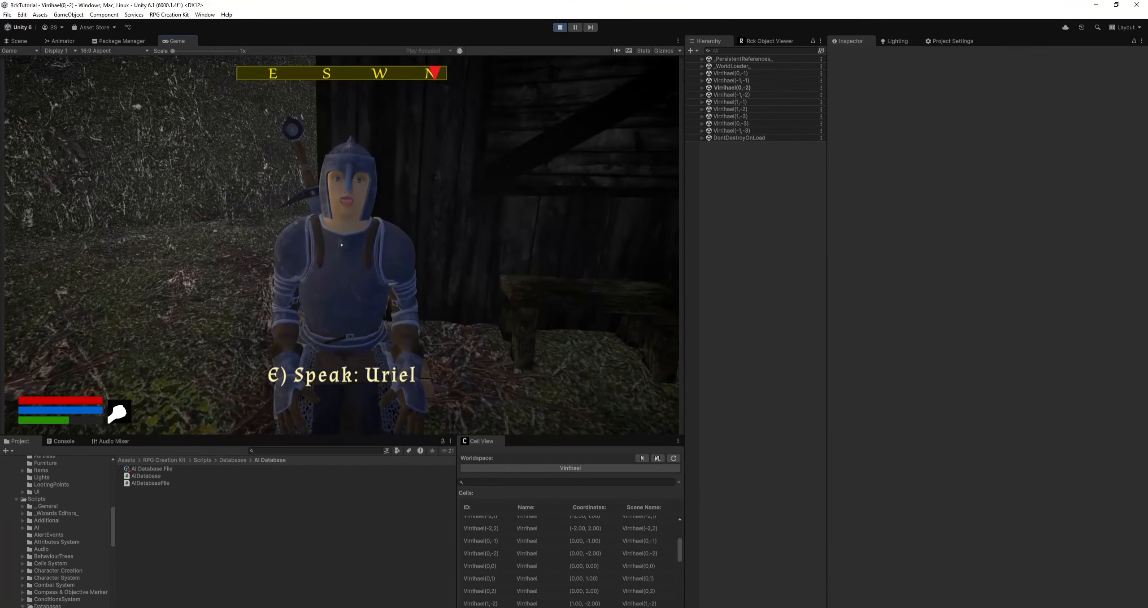
key("s")
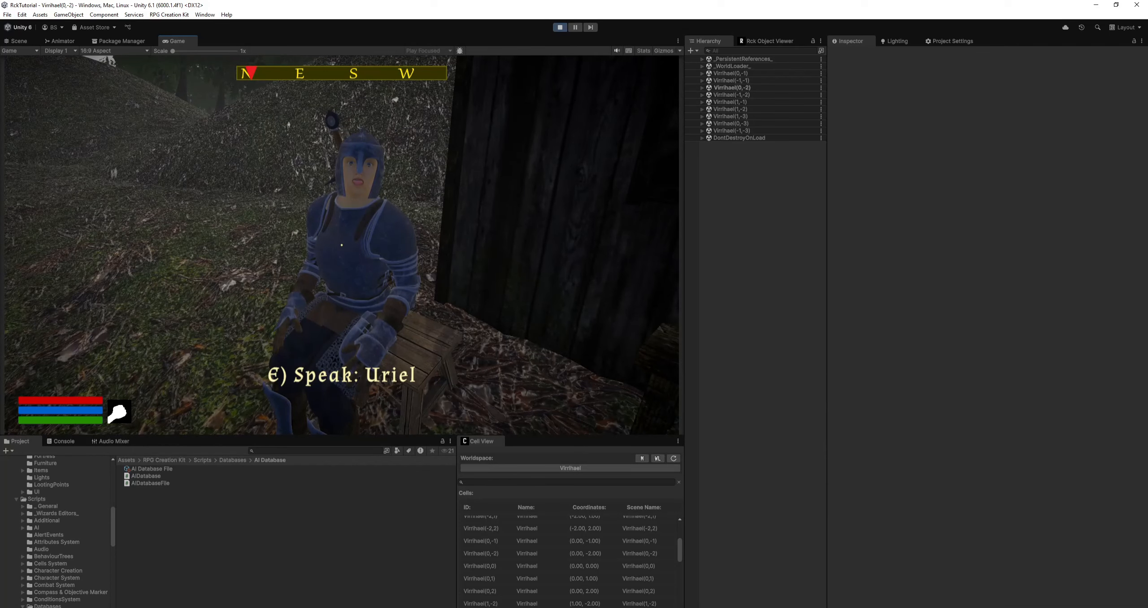
- Speak to Uriel to test his dialogue, close the conversation and stop play mode
key("e")
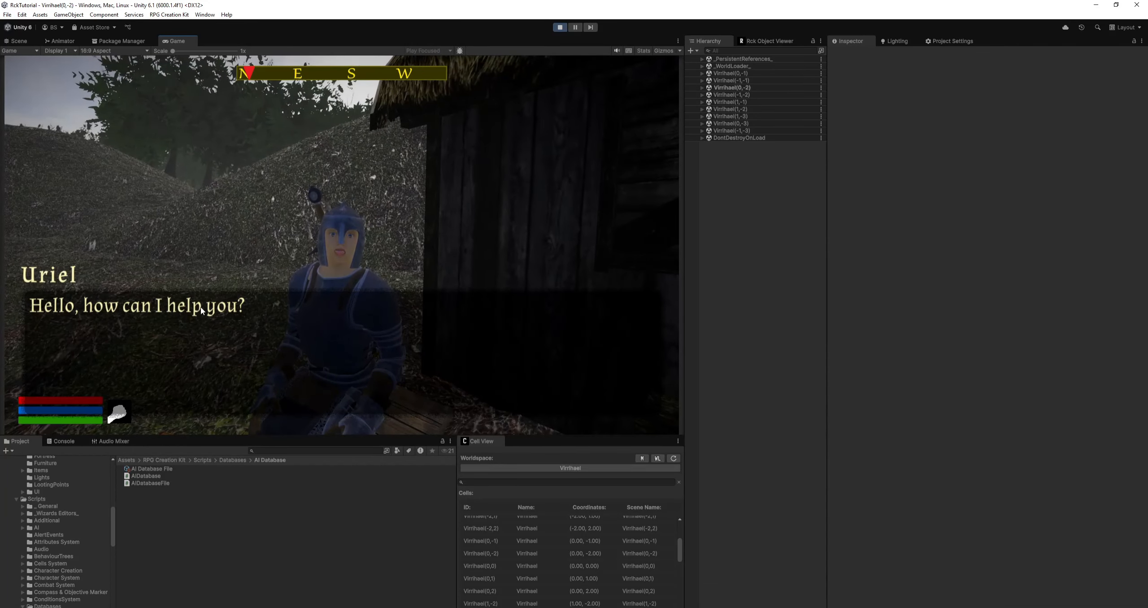
left_click(333, 315)
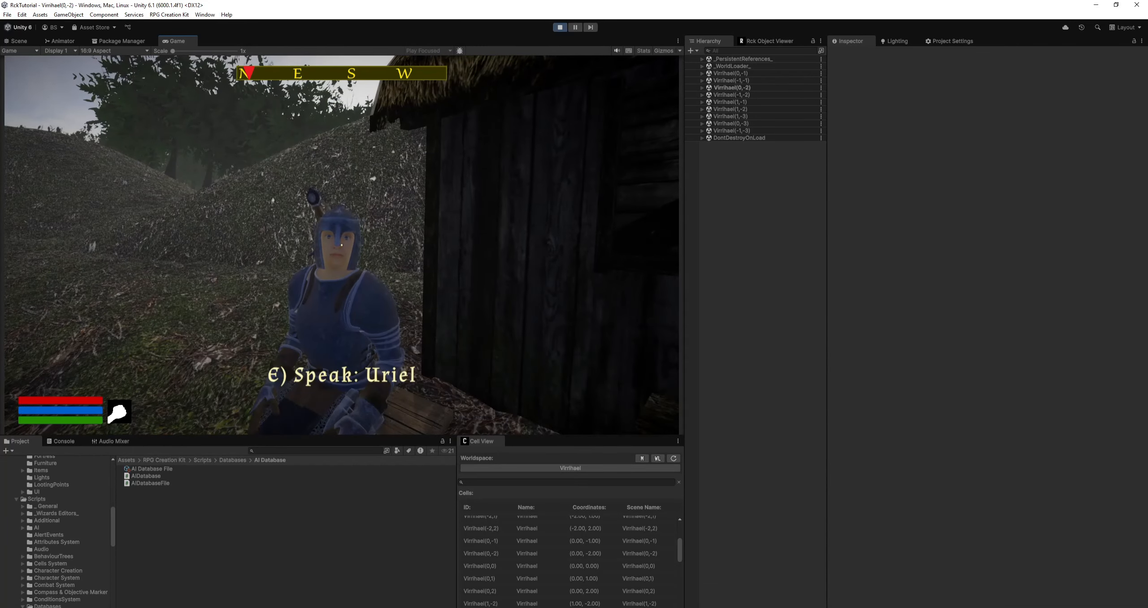
key("w")
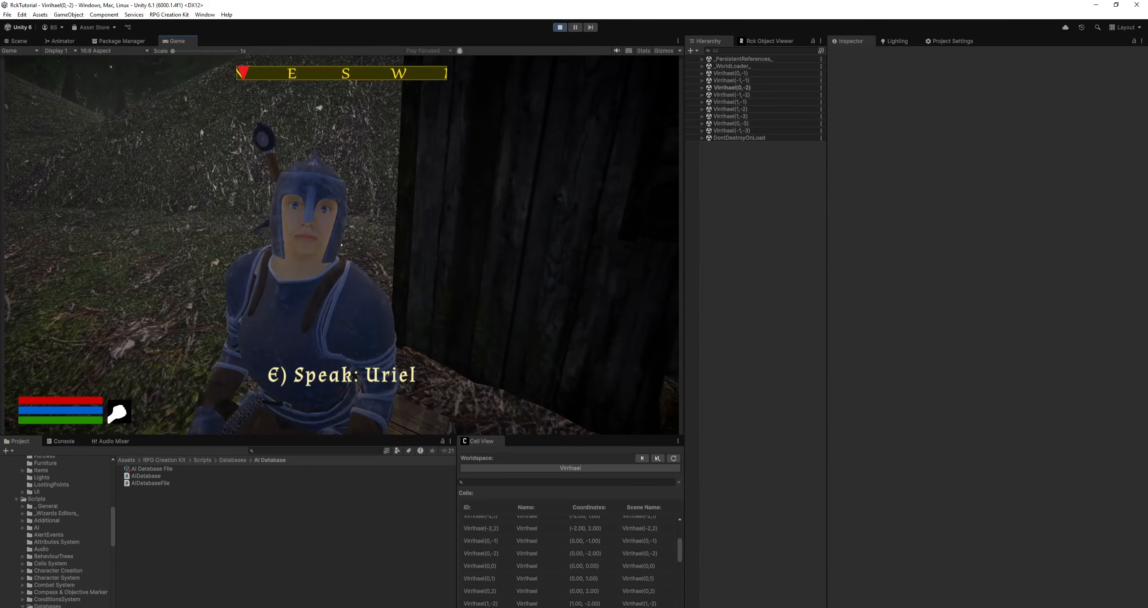
key("Escape")
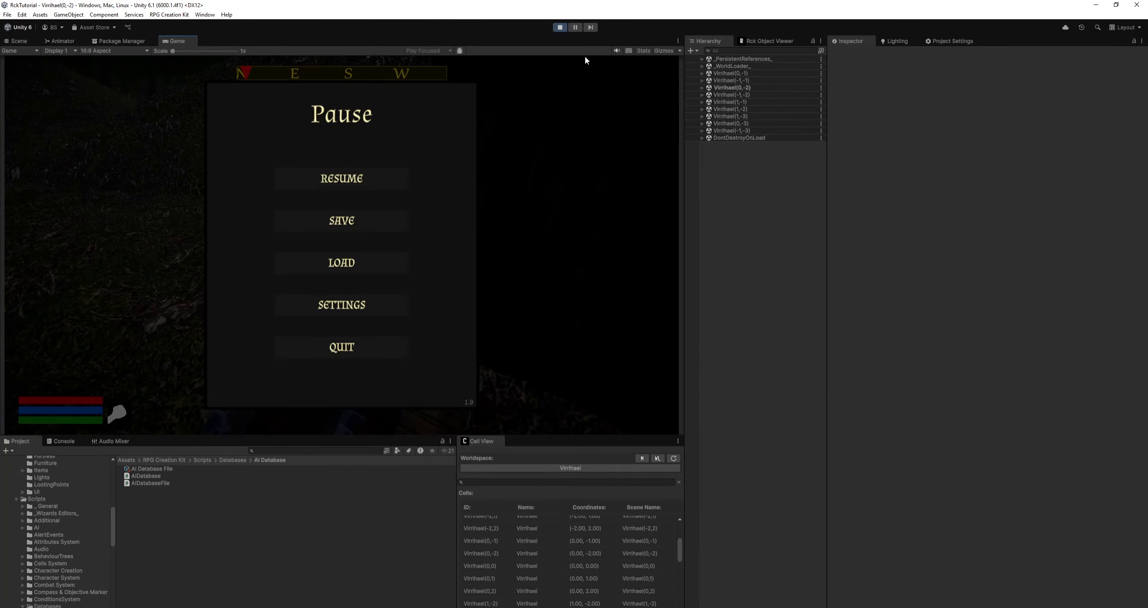
left_click(559, 27)
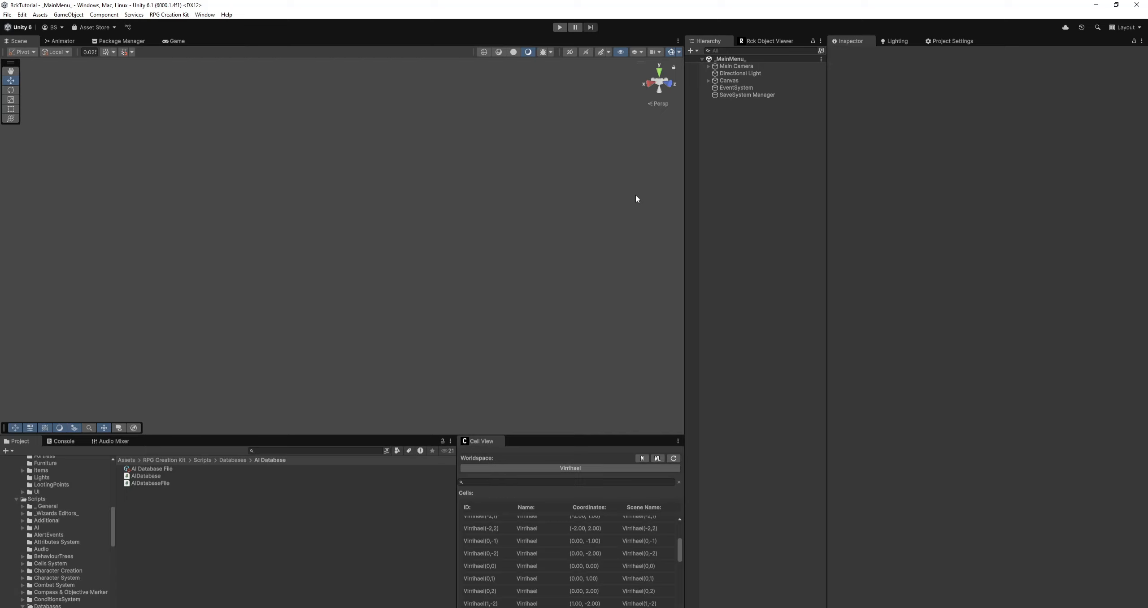